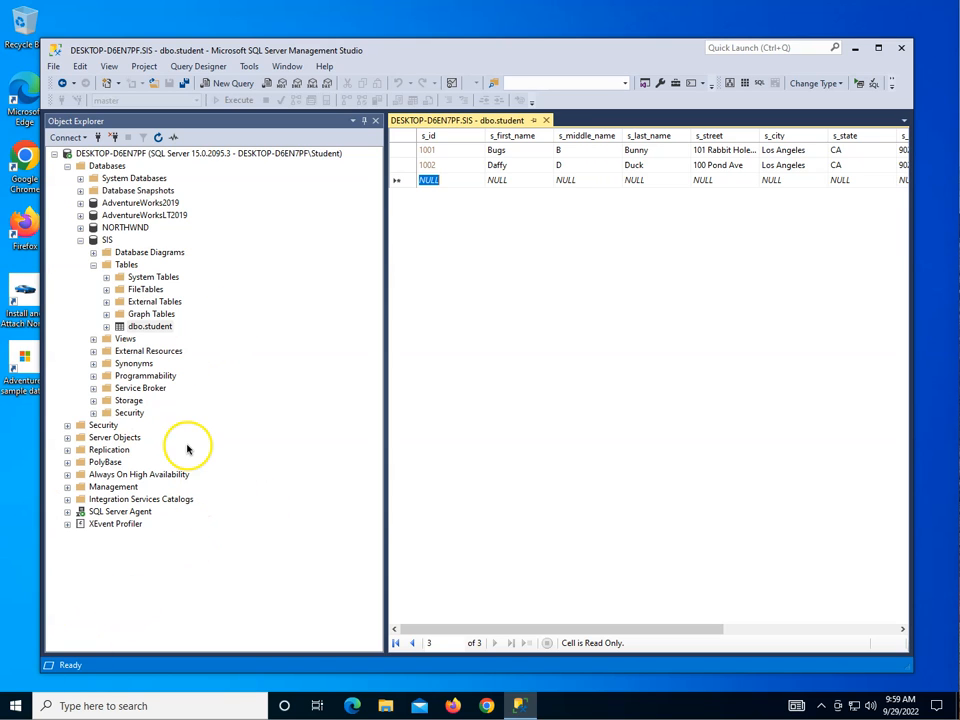
Close the student table data, expand the SIS database's Database Diagrams, and create the support objects required for diagramming.
{"action": "left_click", "coordinate": [546, 121]}
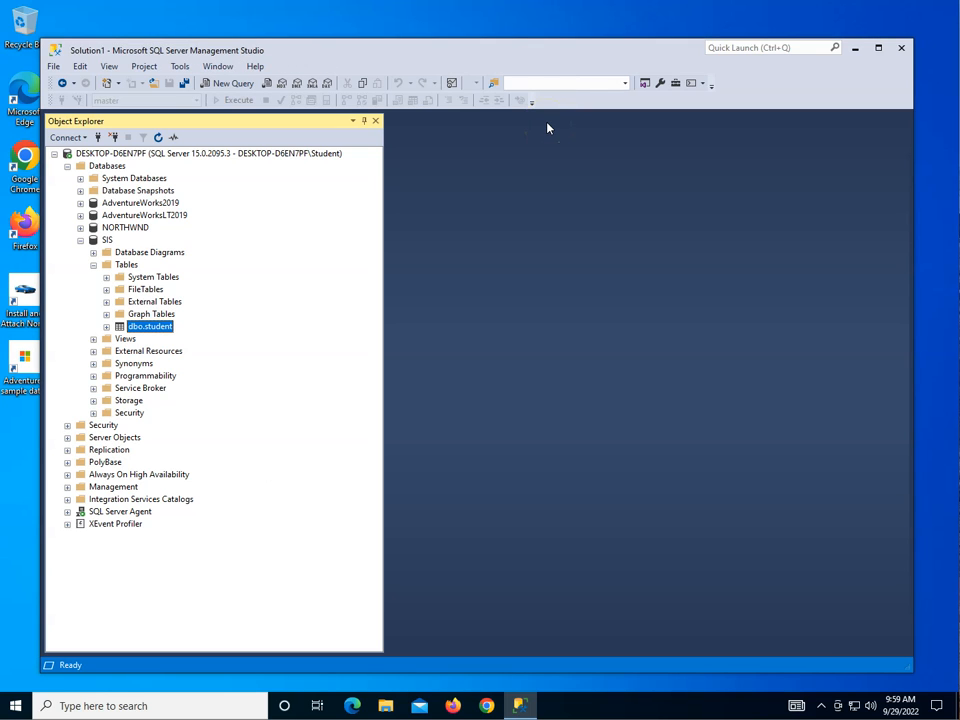
{"action": "left_click", "coordinate": [156, 254]}
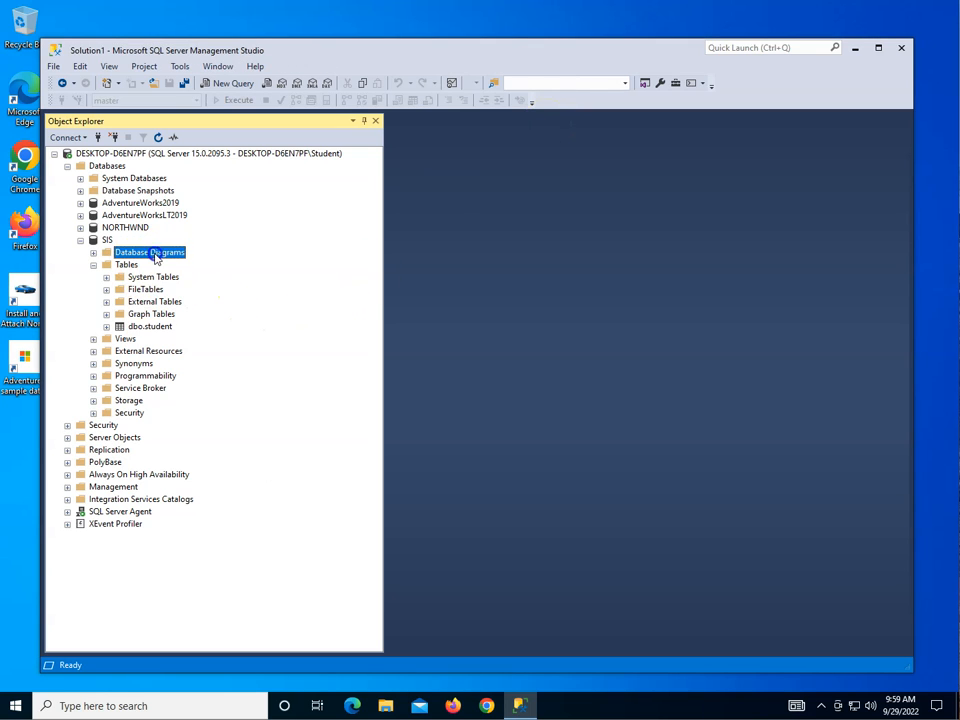
{"action": "left_click", "coordinate": [93, 252]}
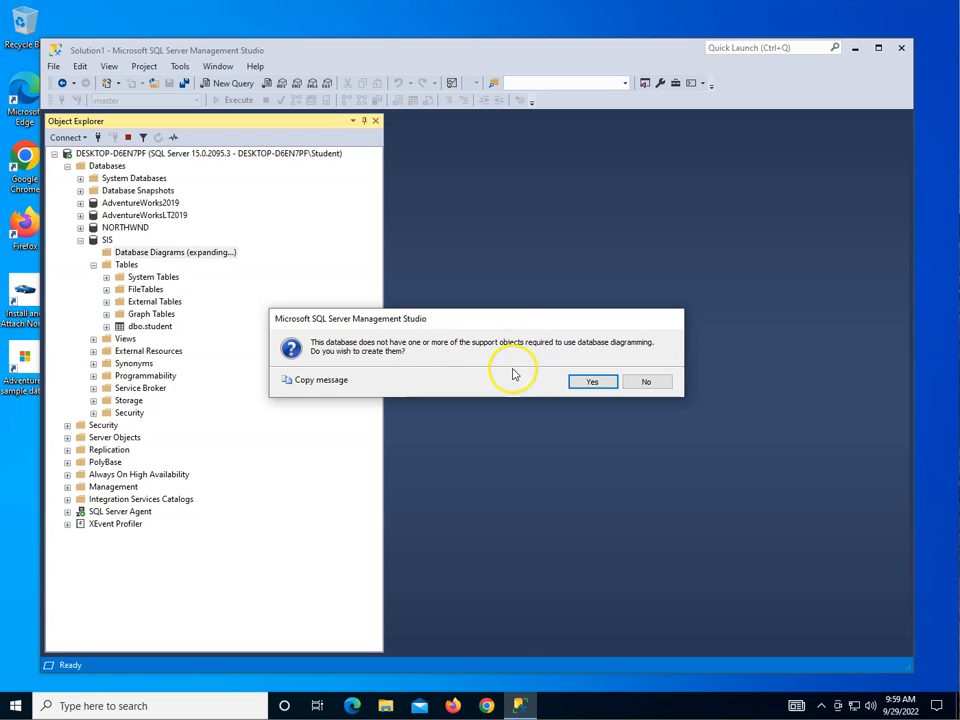
{"action": "left_click", "coordinate": [590, 382]}
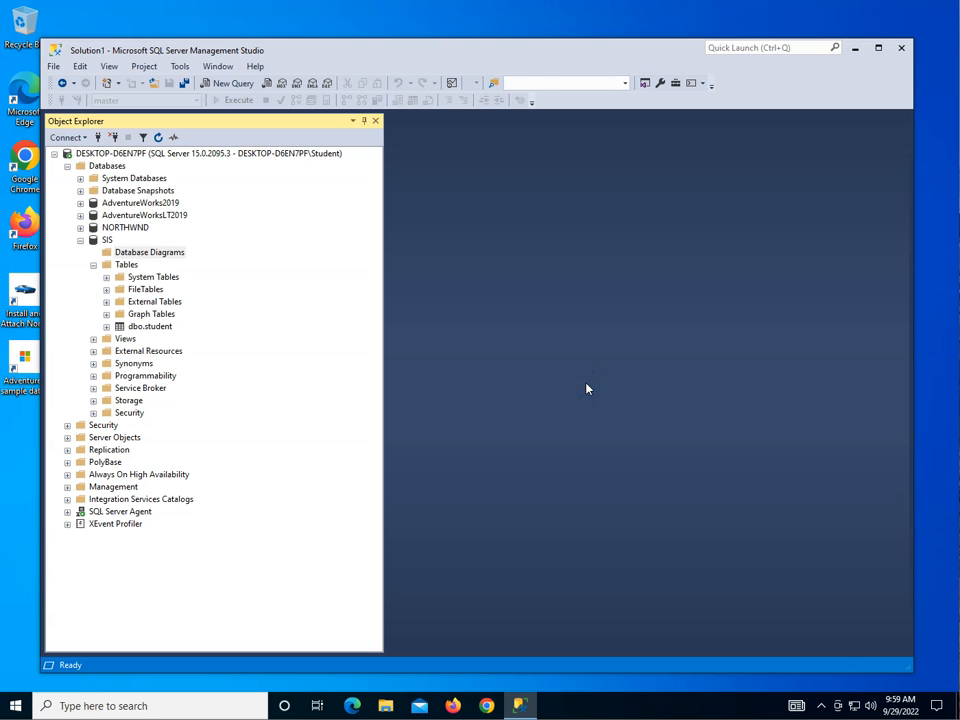
Create a new database diagram in SIS, add the student table, and reposition it on the canvas.
{"action": "right_click", "coordinate": [175, 255]}
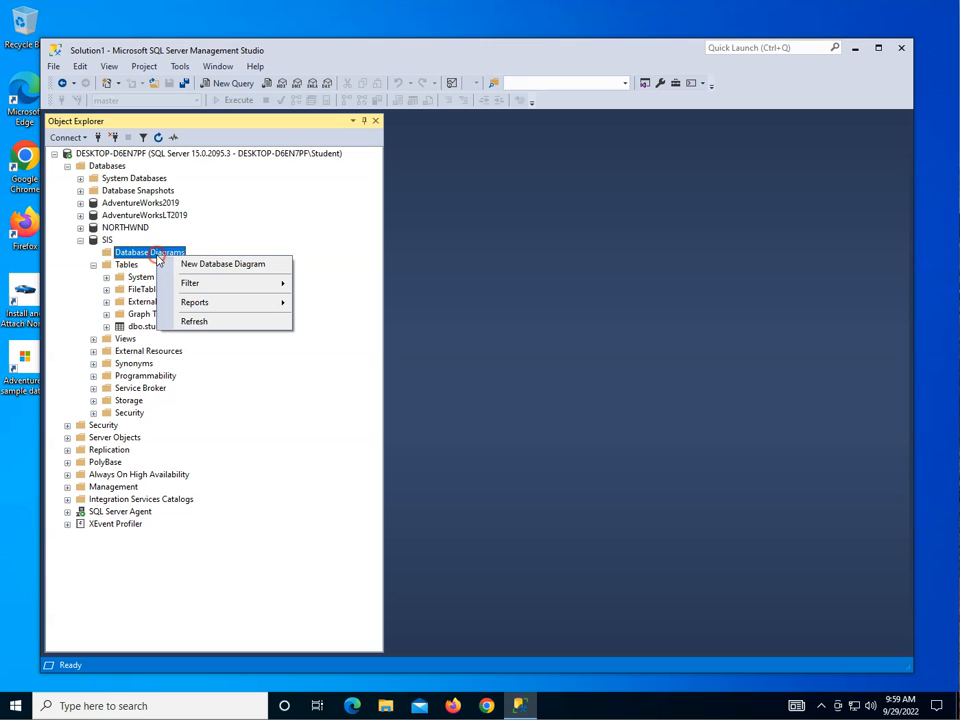
{"action": "left_click", "coordinate": [220, 264]}
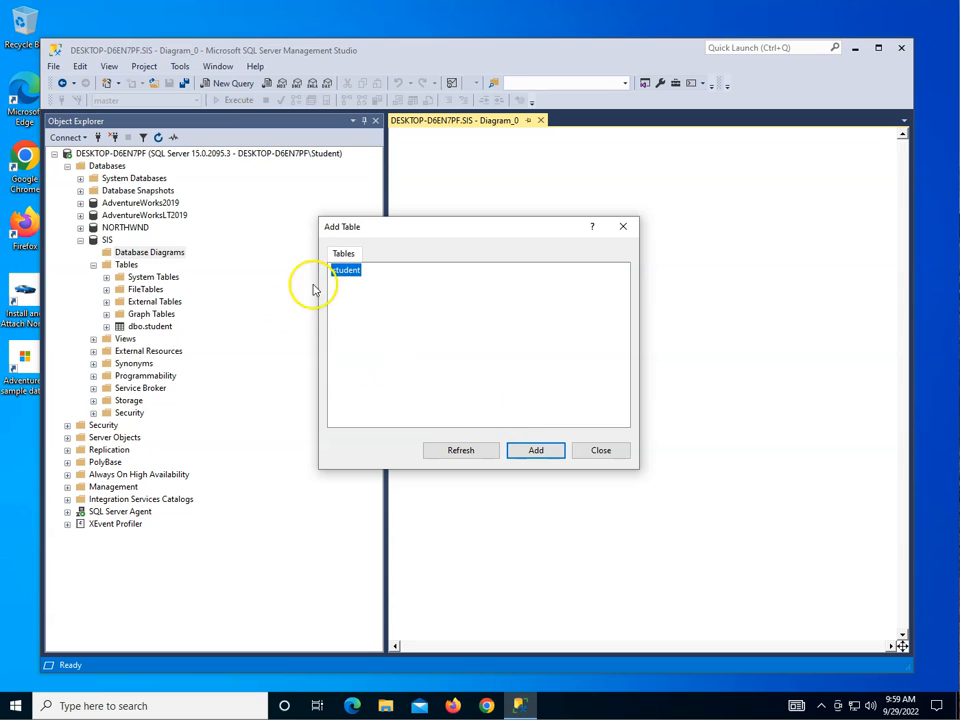
{"action": "left_click", "coordinate": [533, 451]}
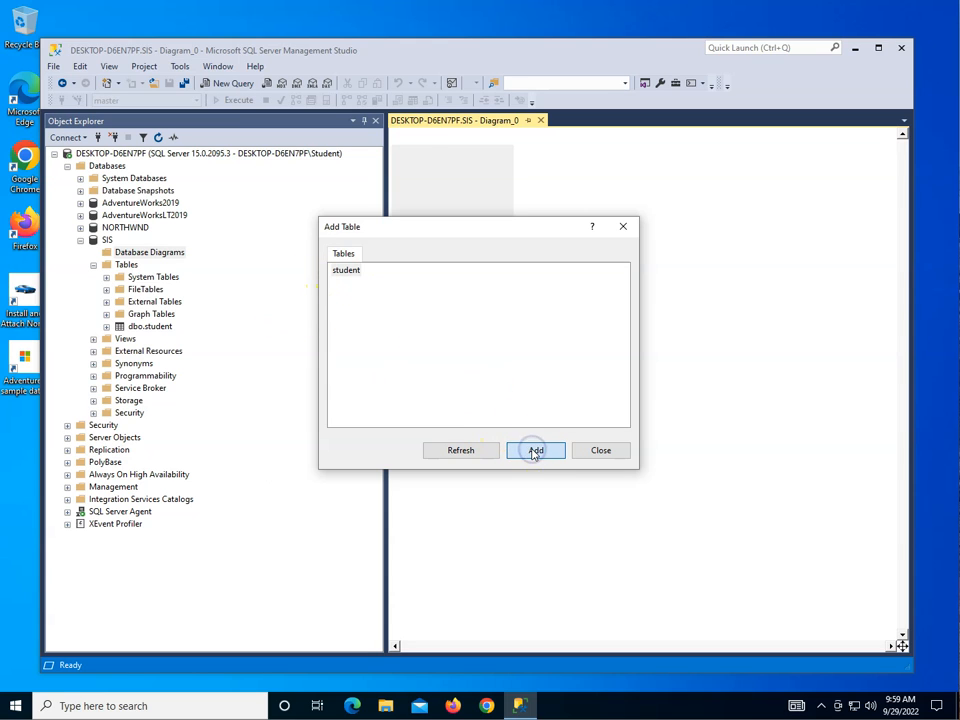
{"action": "left_click", "coordinate": [598, 451]}
{"action": "left_click_drag", "start_coordinate": [476, 148], "coordinate": [517, 177]}
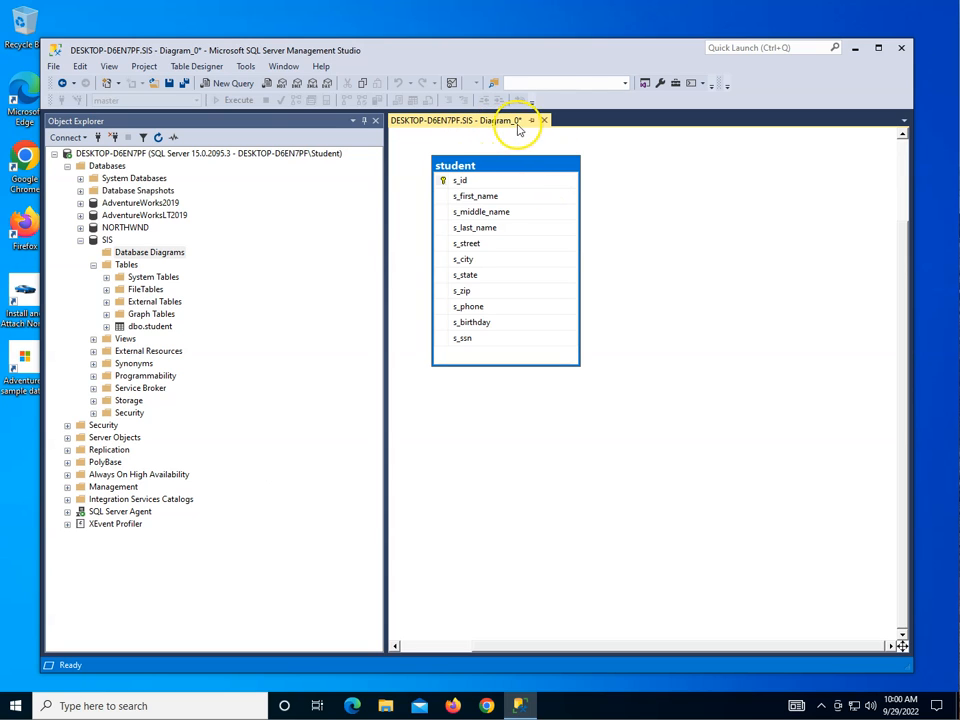
Save the diagram as SIS_diagram and narrow the Object Explorer to give the diagram more room.
{"action": "left_click", "coordinate": [169, 83]}
{"action": "type", "text": "SIS_"}
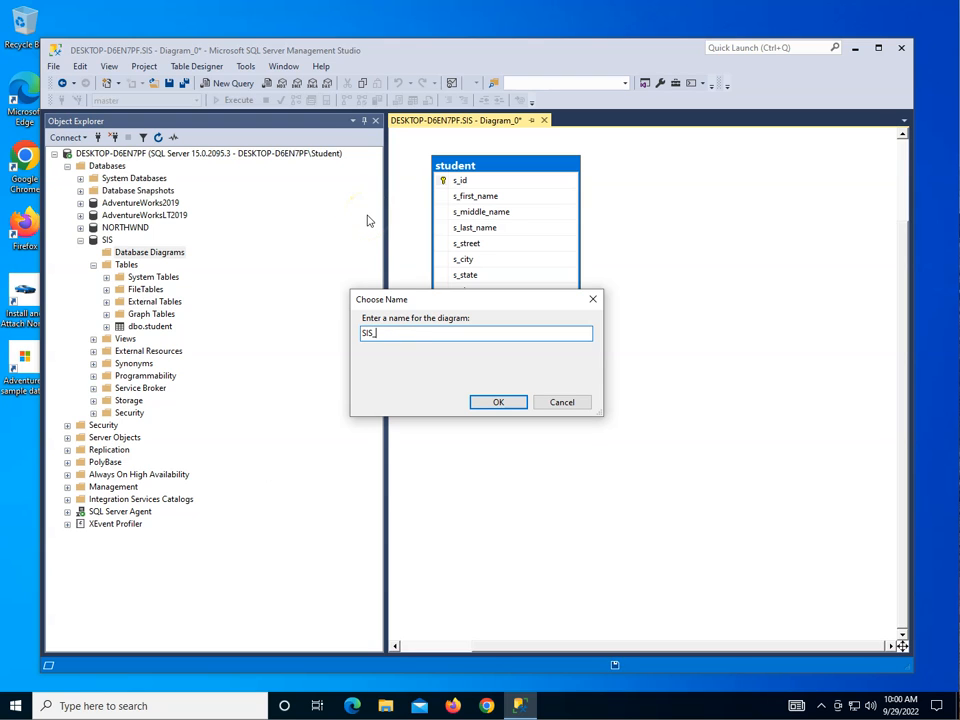
{"action": "type", "text": "diagram"}
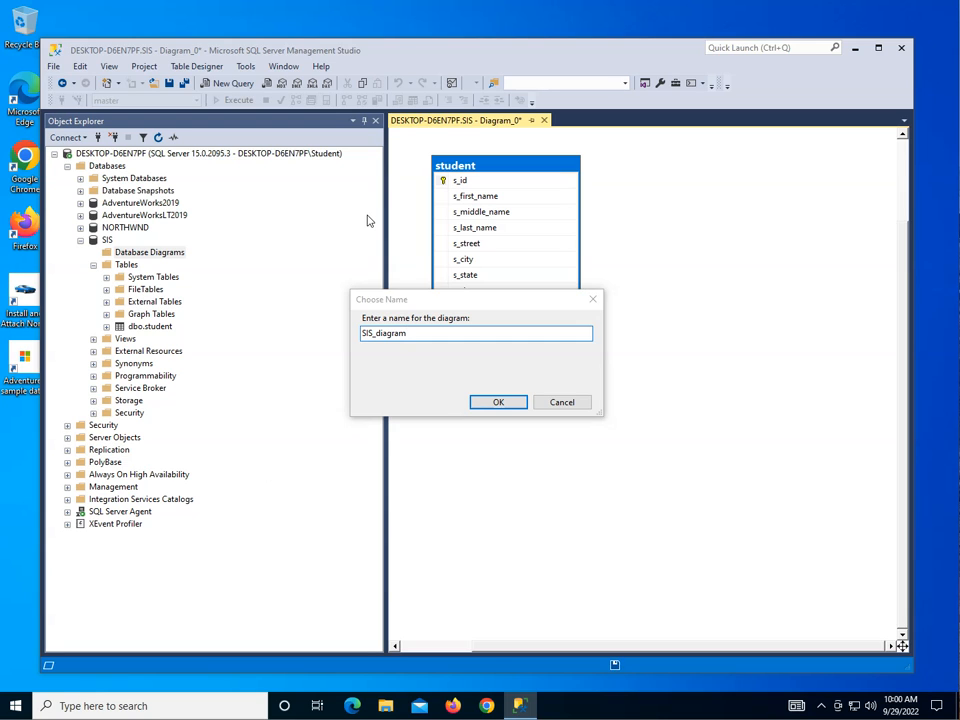
{"action": "key", "text": "Return"}
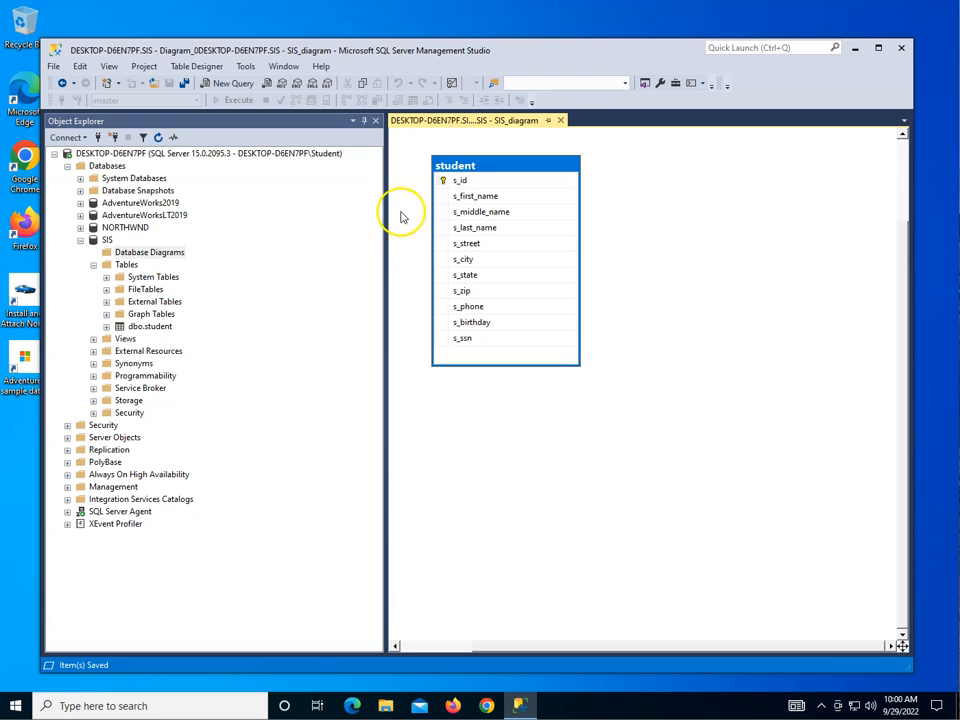
{"action": "left_click_drag", "start_coordinate": [384, 214], "coordinate": [229, 221]}
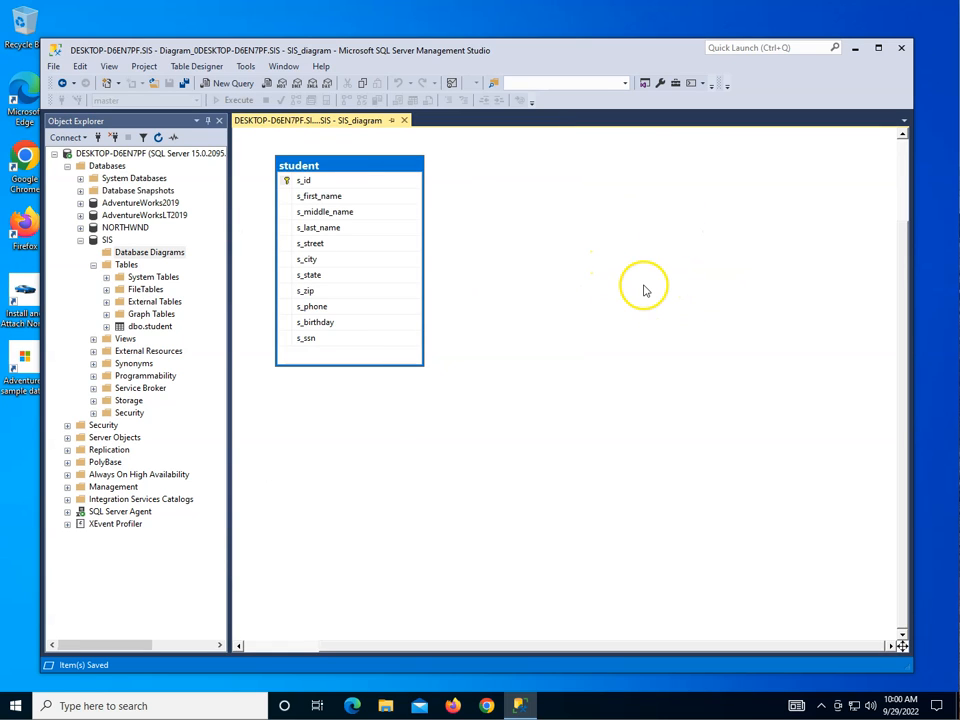
{"action": "right_click", "coordinate": [566, 198]}
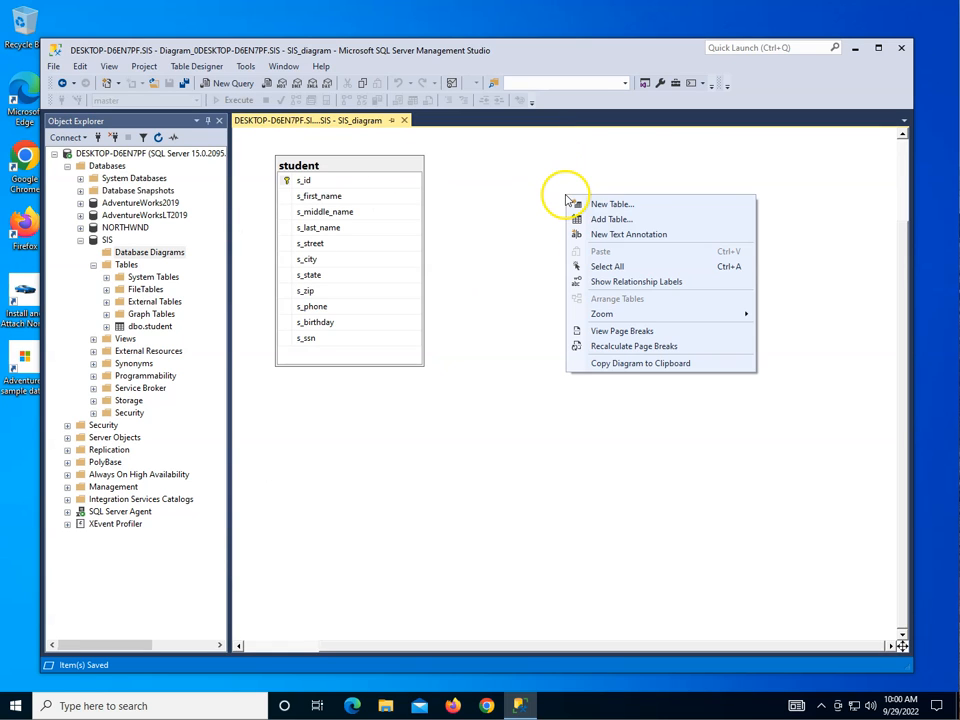
{"action": "left_click", "coordinate": [613, 220]}
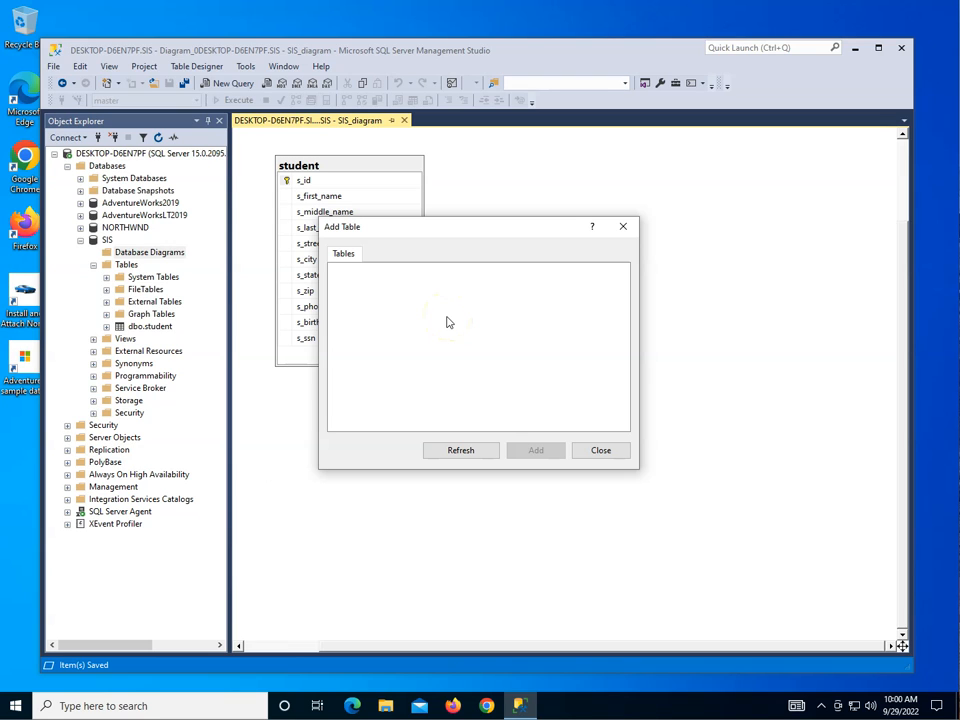
{"action": "left_click", "coordinate": [601, 452]}
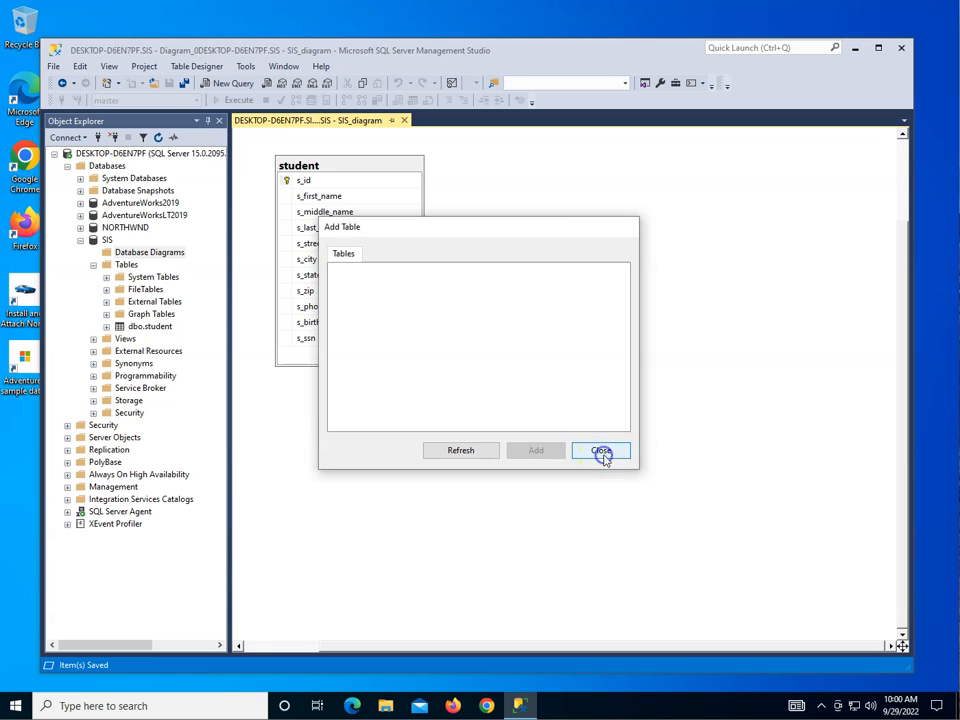
Create a new table named course in the diagram beside the student table.
{"action": "right_click", "coordinate": [510, 197]}
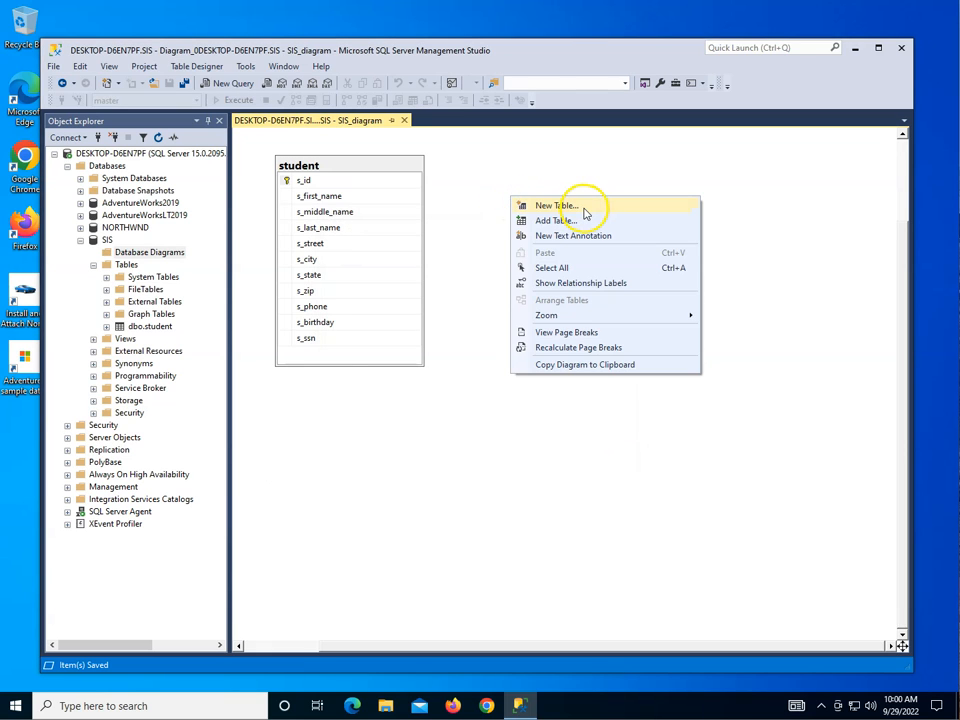
{"action": "left_click", "coordinate": [586, 213]}
{"action": "type", "text": "course"}
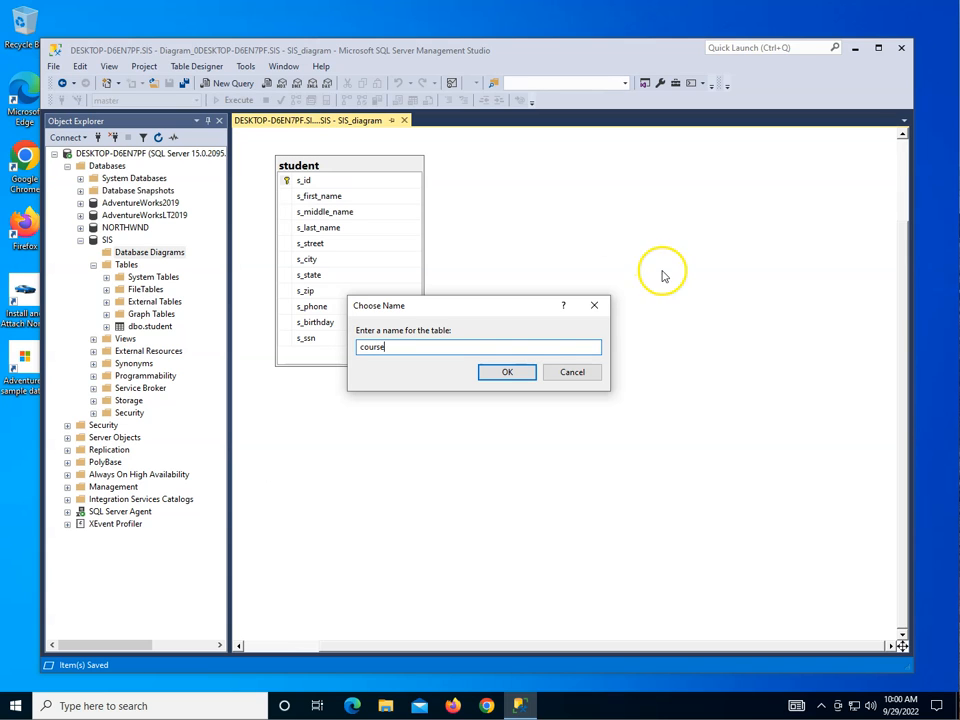
{"action": "left_click", "coordinate": [506, 371]}
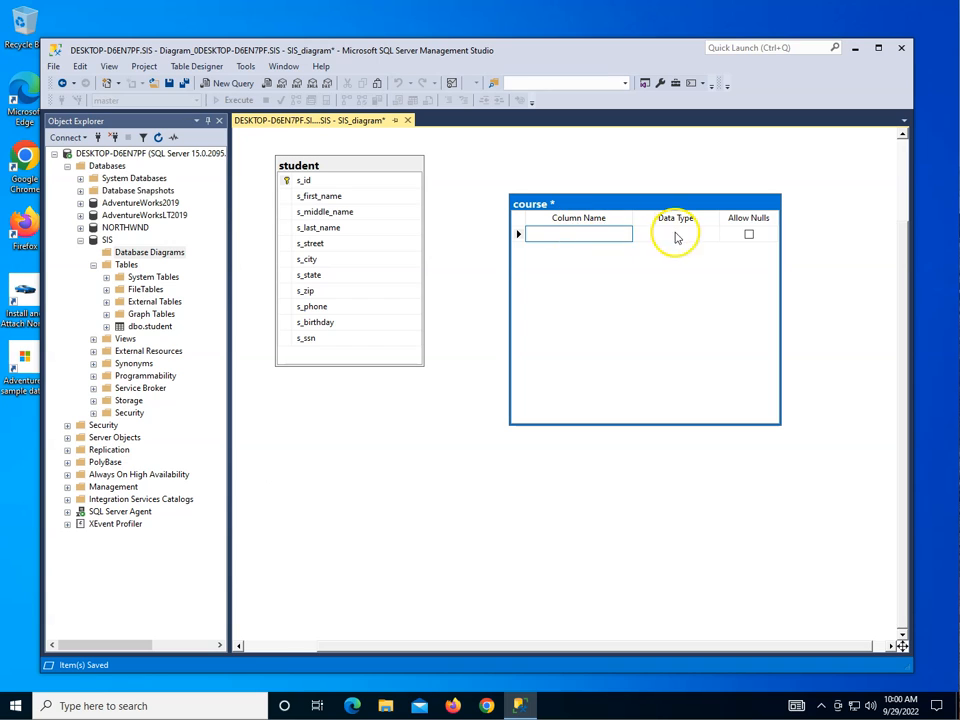
Add a c_id column of type nchar(6) to the course table and set it as the primary key.
{"action": "type", "text": "c_id"}
{"action": "key", "text": "Tab"}
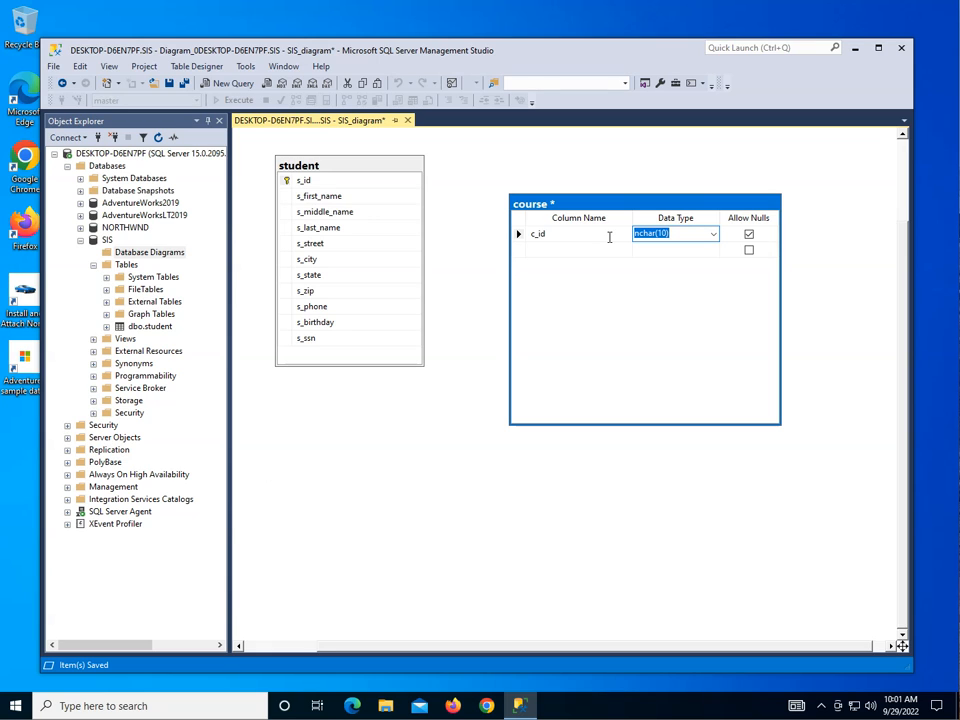
{"action": "left_click", "coordinate": [666, 232]}
{"action": "key", "text": "BackSpace"}
{"action": "key", "text": "BackSpace"}
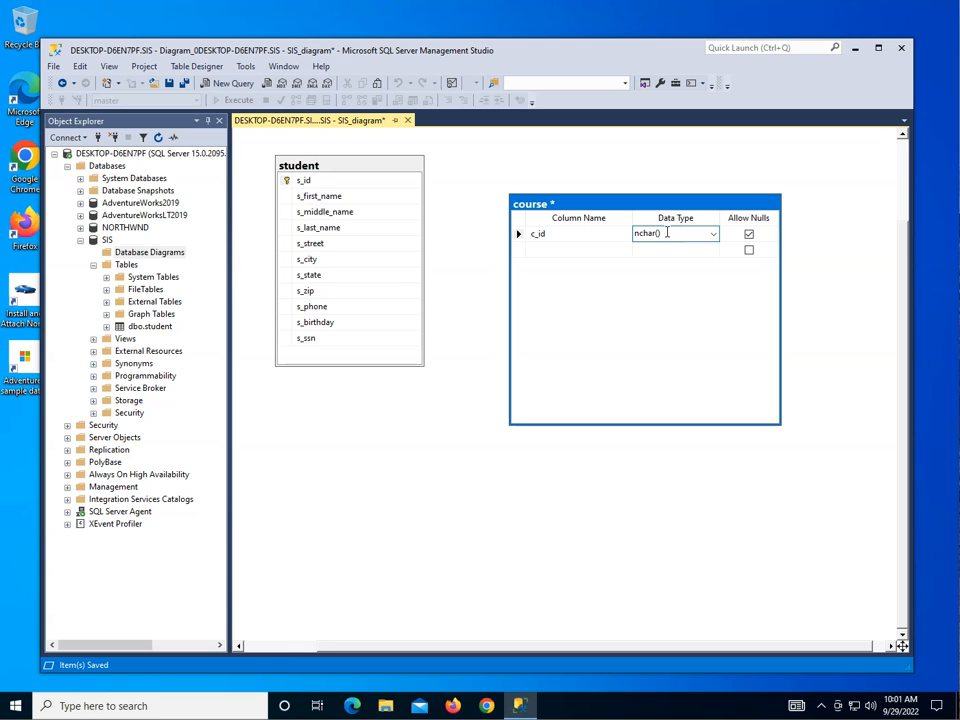
{"action": "type", "text": "6"}
{"action": "left_click", "coordinate": [516, 234]}
{"action": "right_click", "coordinate": [516, 234]}
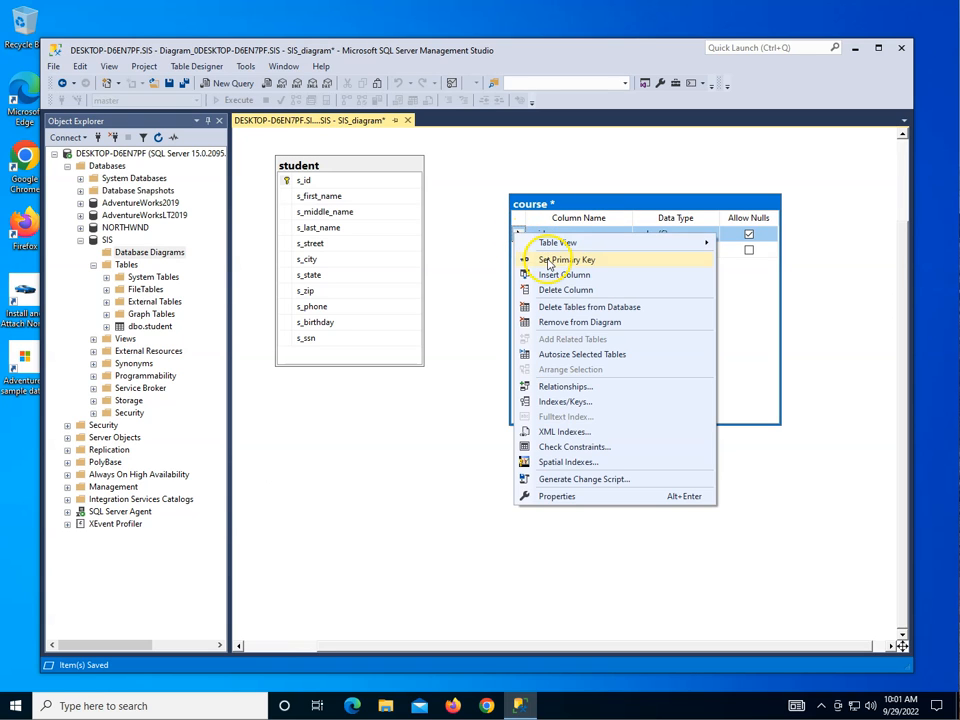
{"action": "left_click", "coordinate": [553, 259]}
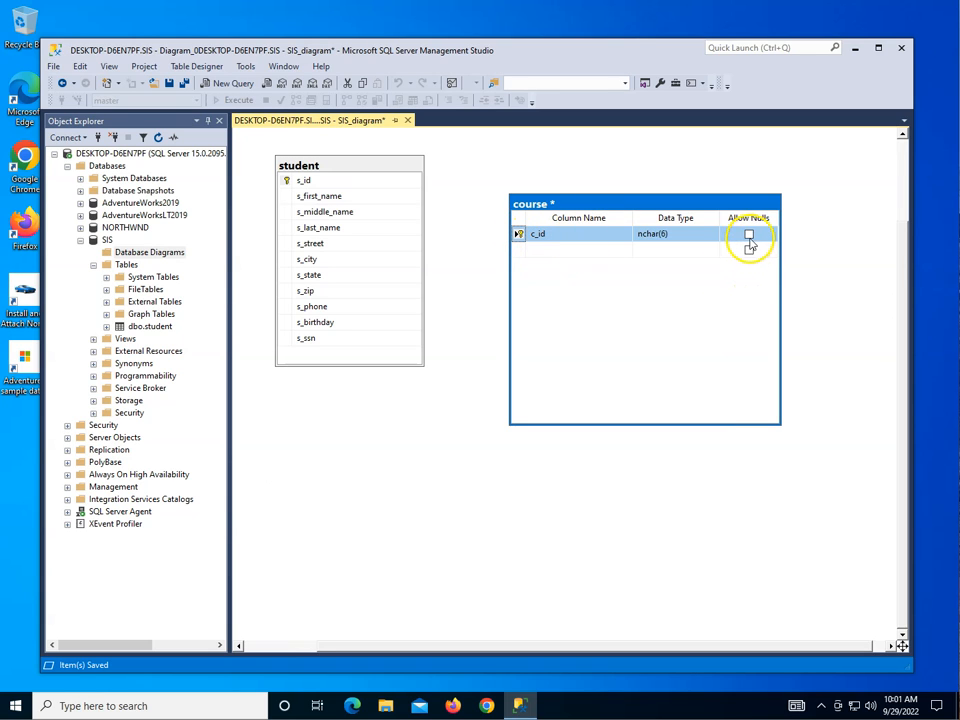
Add a c_name column of type nvarchar(50) to the course table and disallow nulls for it.
{"action": "left_click", "coordinate": [585, 251]}
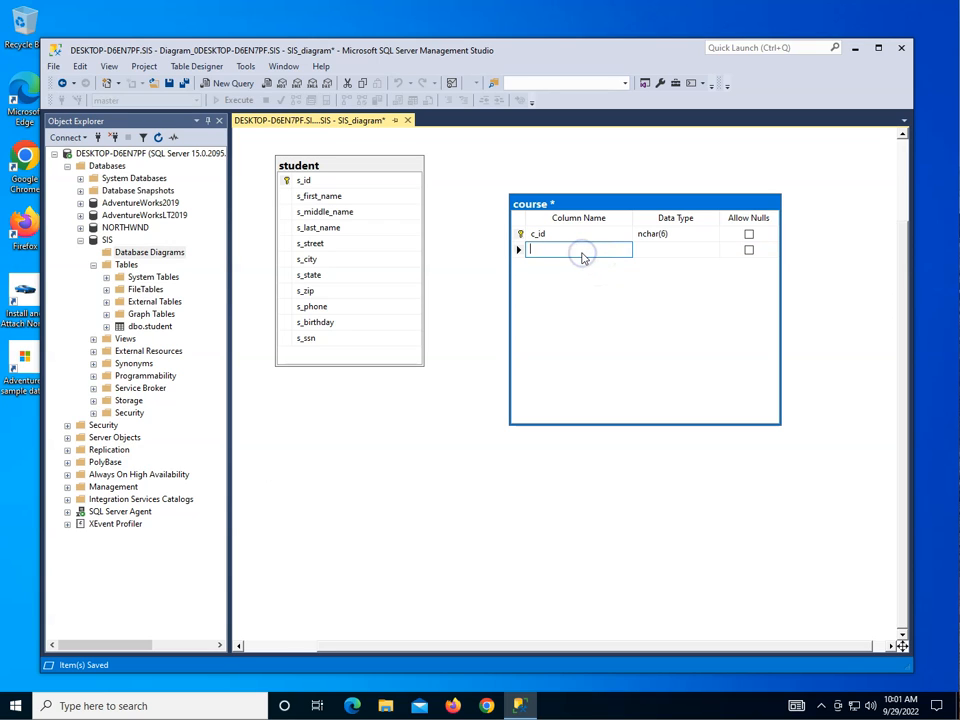
{"action": "type", "text": "c_name"}
{"action": "key", "text": "Tab"}
{"action": "left_click", "coordinate": [623, 251]}
{"action": "type", "text": "nvarchar(50"}
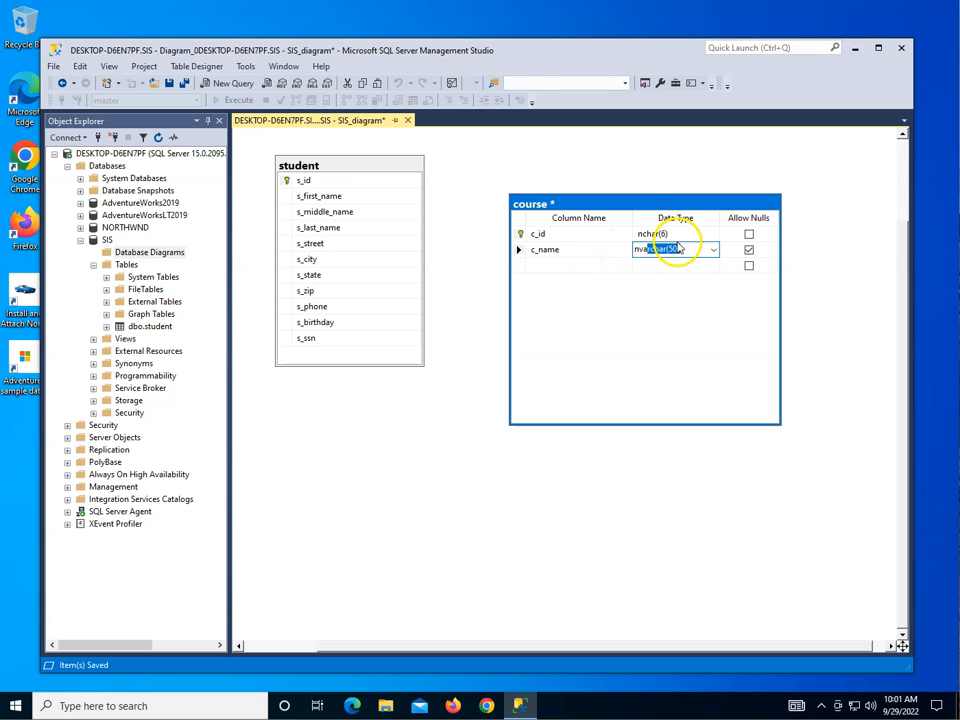
{"action": "left_click", "coordinate": [749, 251]}
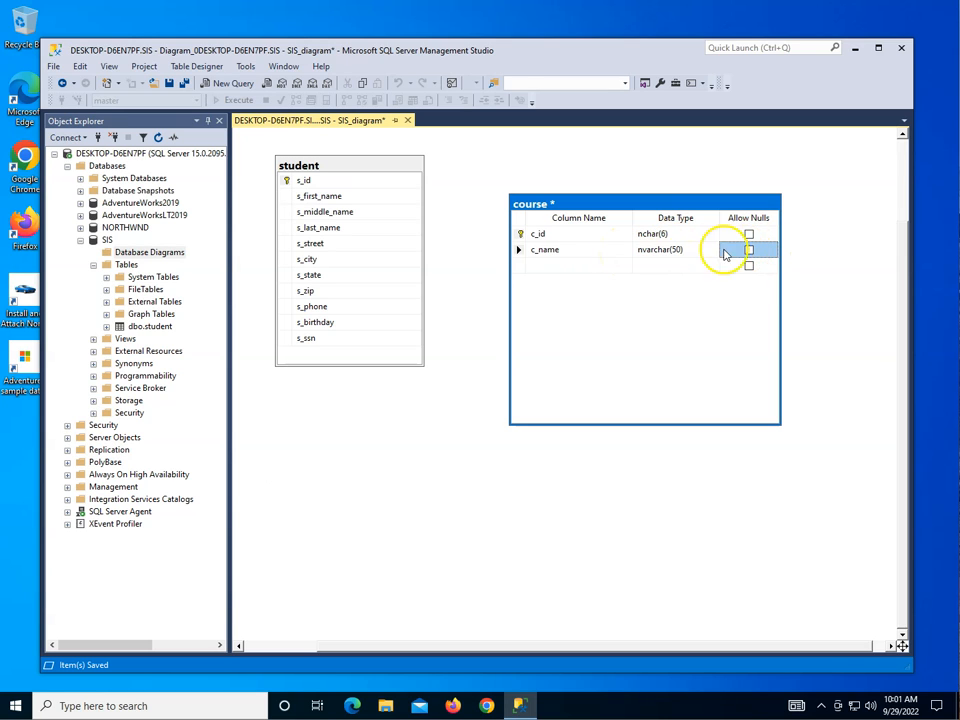
Add a c_credit column of type tinyint to the course table and disallow nulls for it.
{"action": "left_click", "coordinate": [574, 266]}
{"action": "type", "text": "c_credit"}
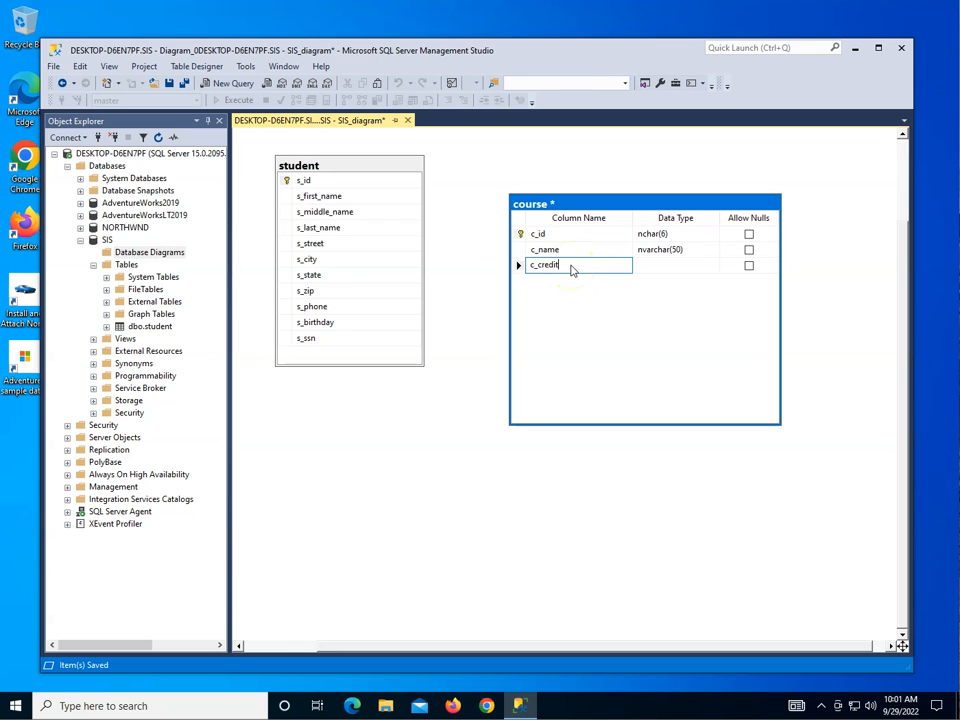
{"action": "key", "text": "Tab"}
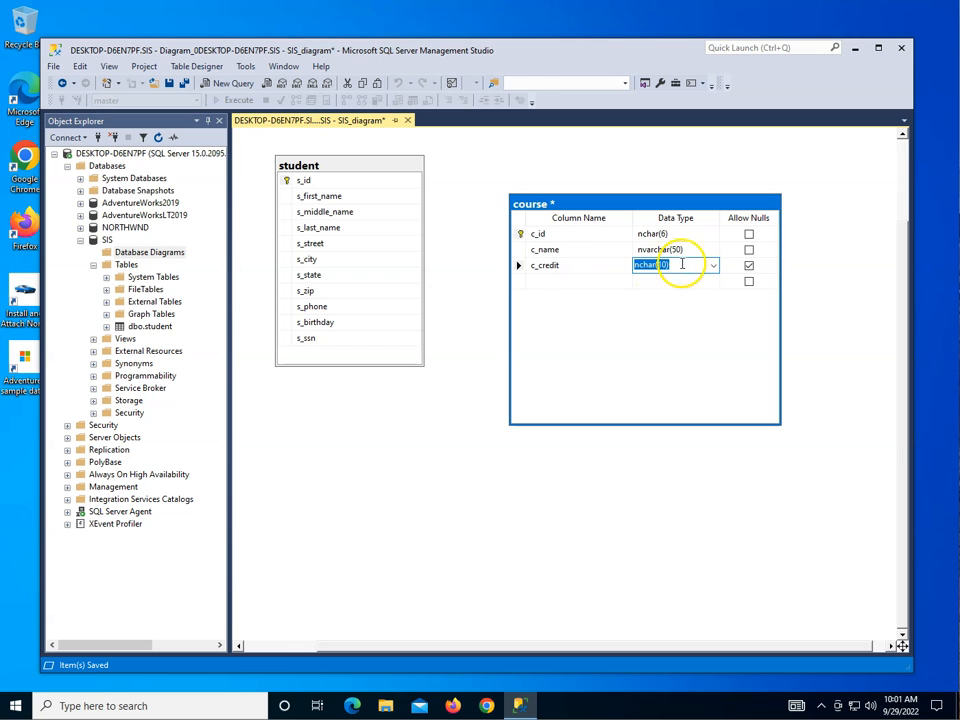
{"action": "left_click", "coordinate": [663, 266]}
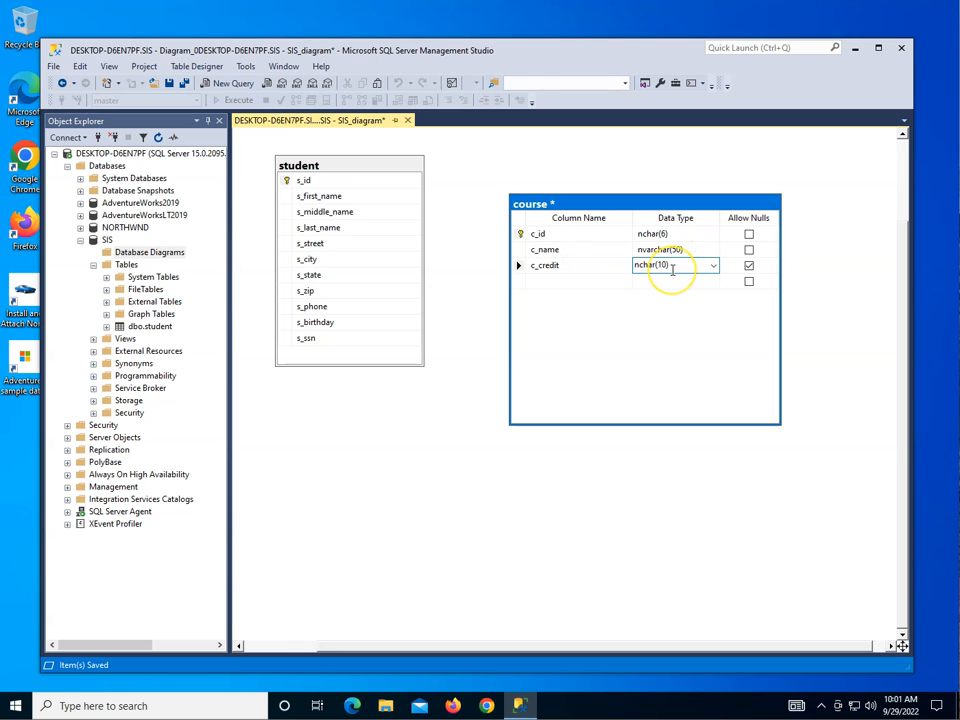
{"action": "left_click", "coordinate": [713, 265]}
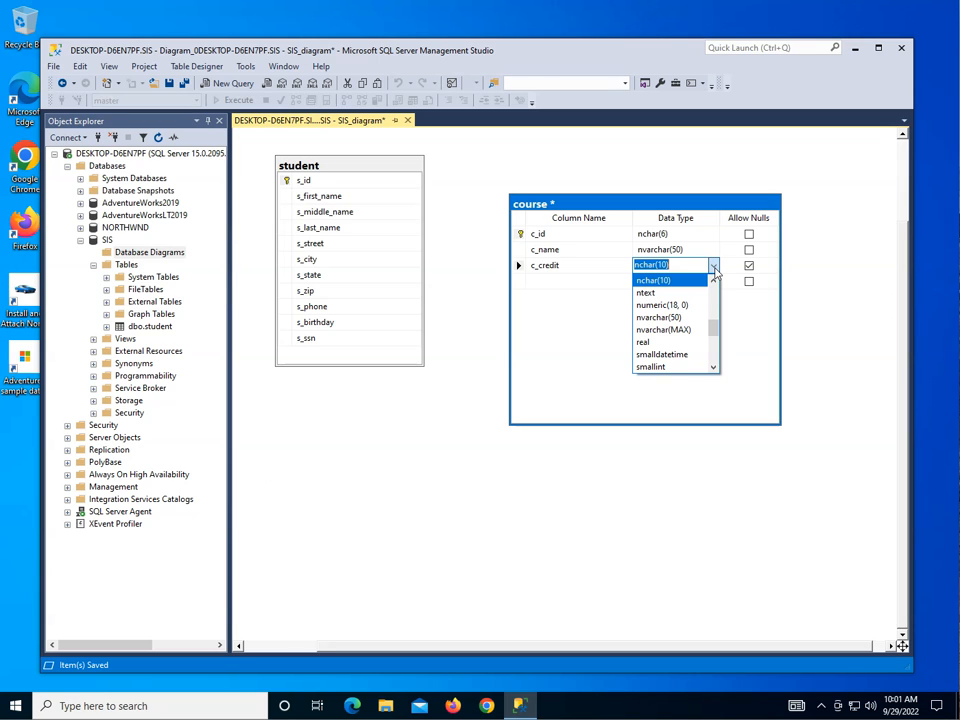
{"action": "type", "text": "ti"}
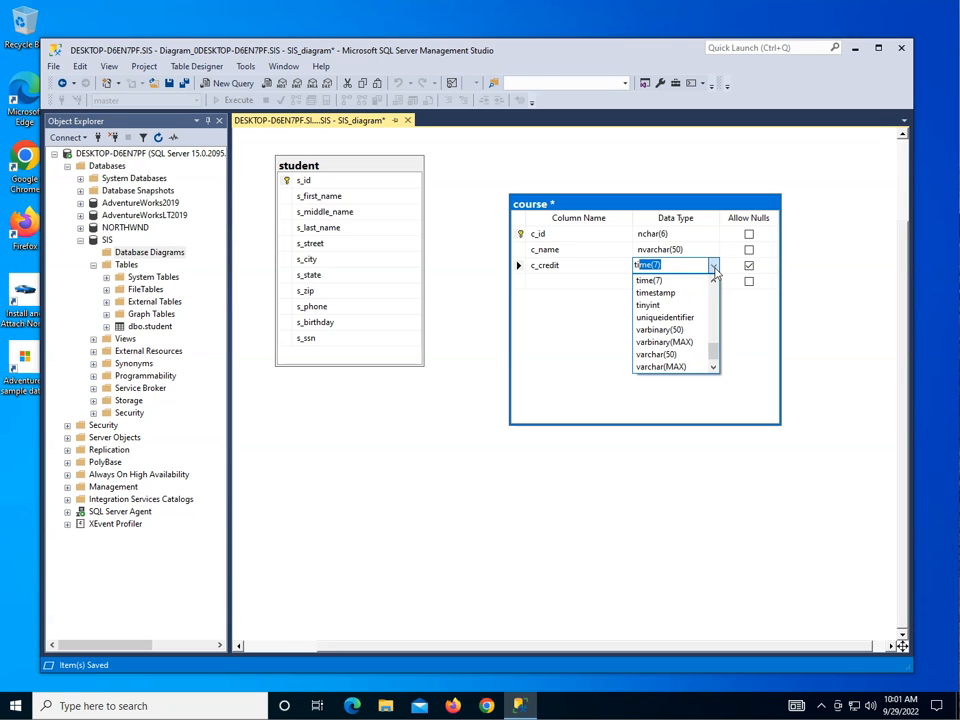
{"action": "type", "text": "nyint"}
{"action": "key", "text": "Return"}
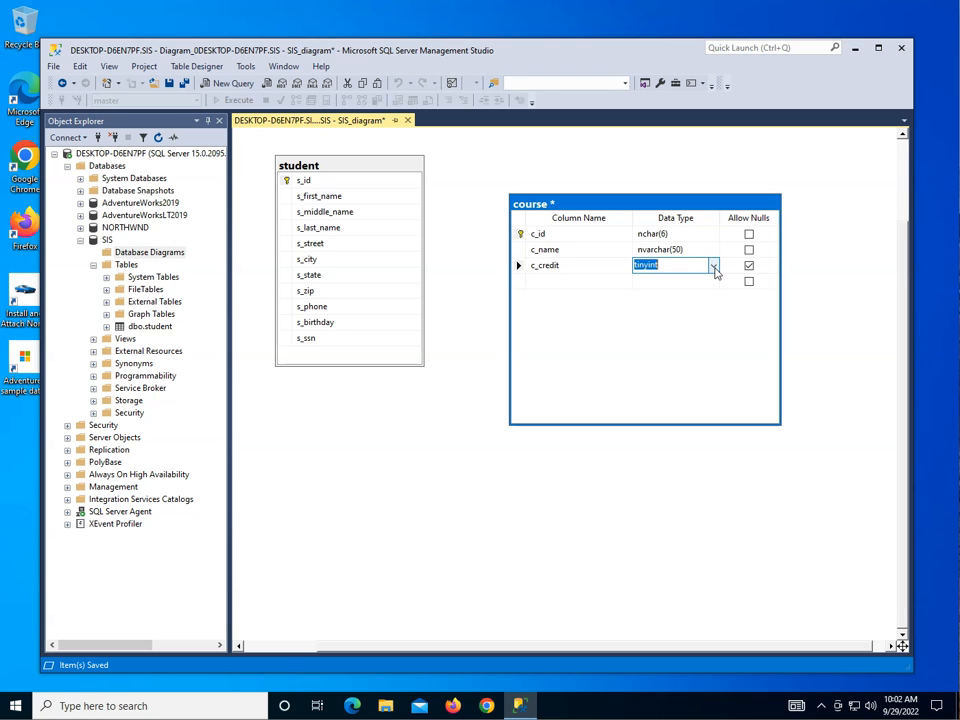
{"action": "left_click", "coordinate": [748, 265]}
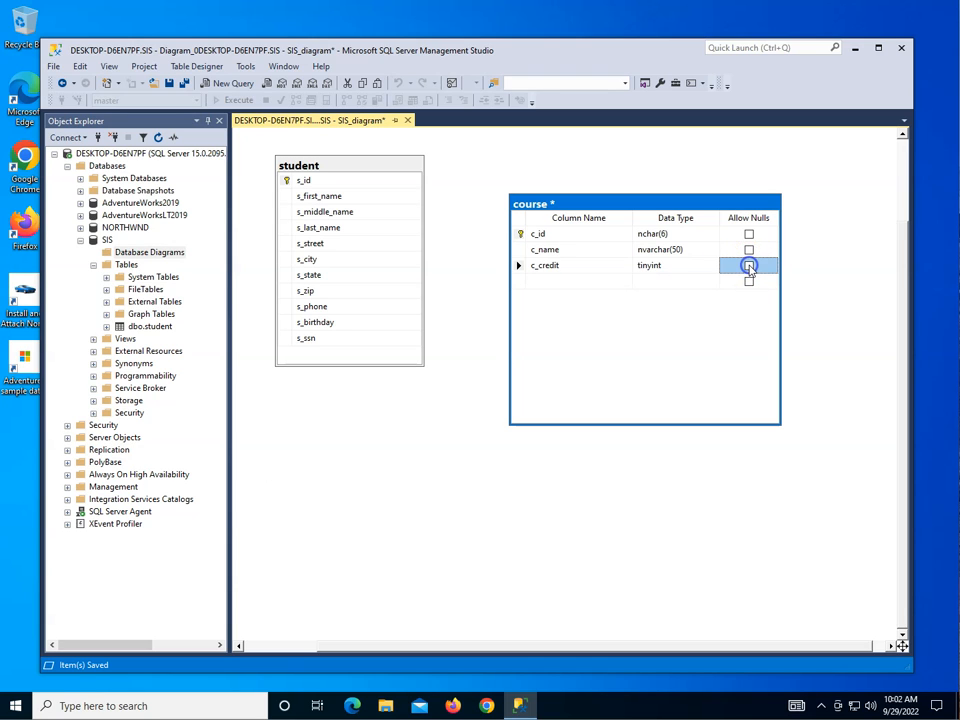
Open the properties of the course table's c_credit column.
{"action": "left_click", "coordinate": [619, 270]}
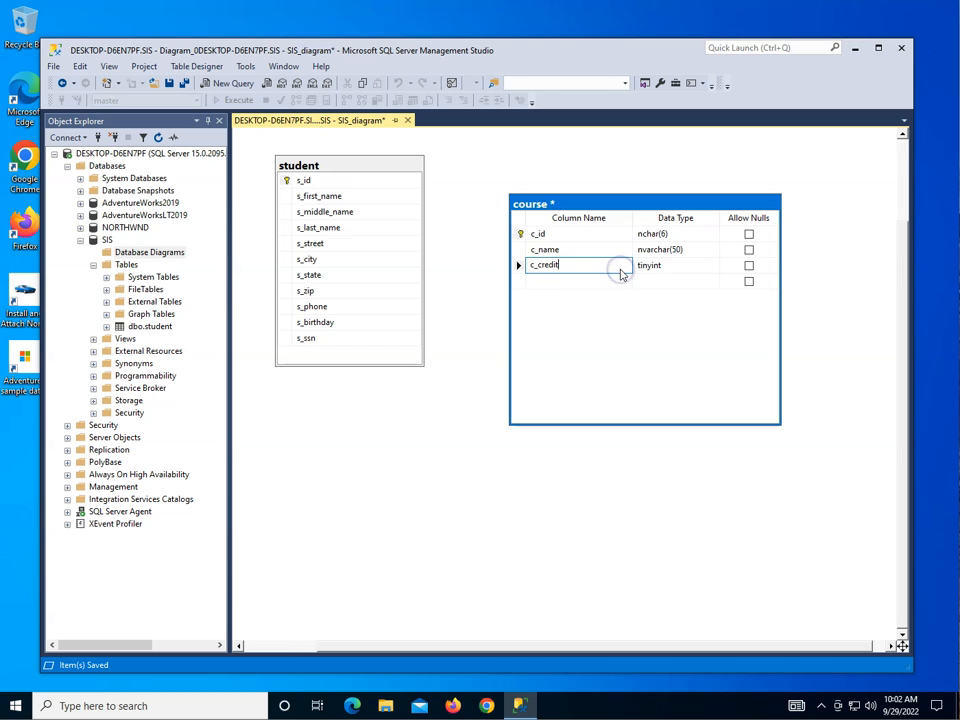
{"action": "right_click", "coordinate": [620, 273]}
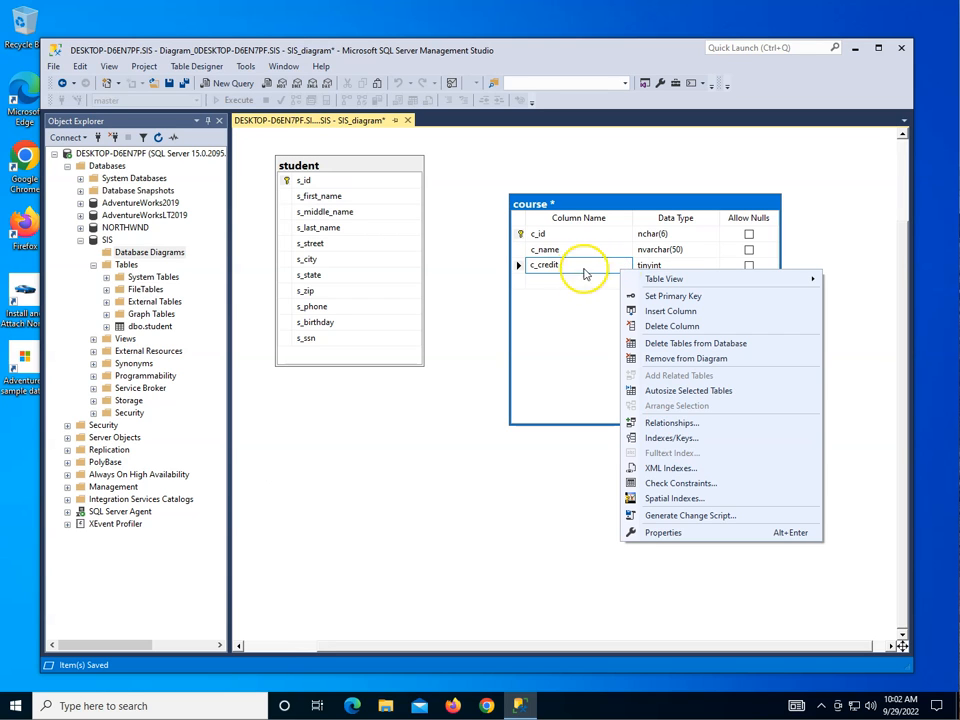
{"action": "left_click", "coordinate": [665, 534]}
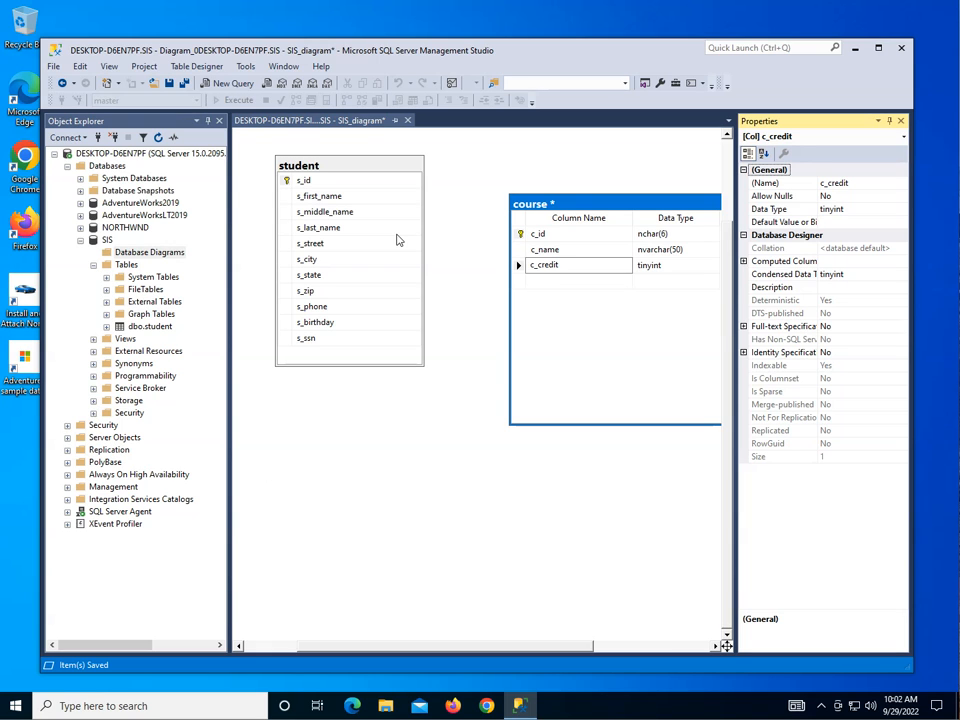
Set the default value of the course table's c_credit column to 3 and close its properties.
{"action": "left_click", "coordinate": [853, 221]}
{"action": "type", "text": "3"}
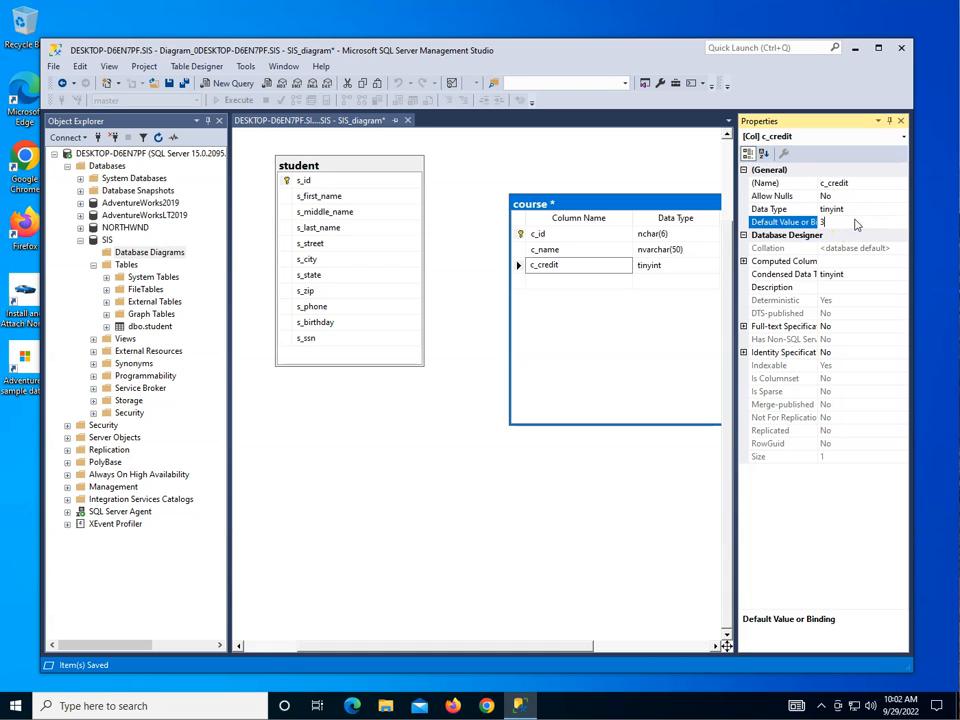
{"action": "key", "text": "Return"}
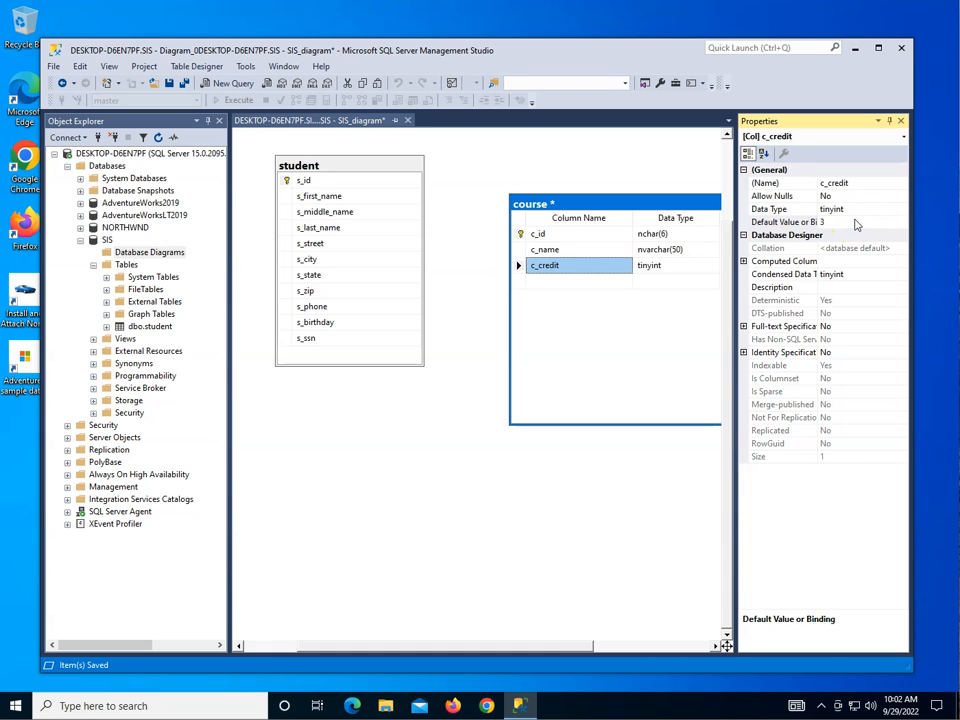
{"action": "left_click", "coordinate": [901, 121]}
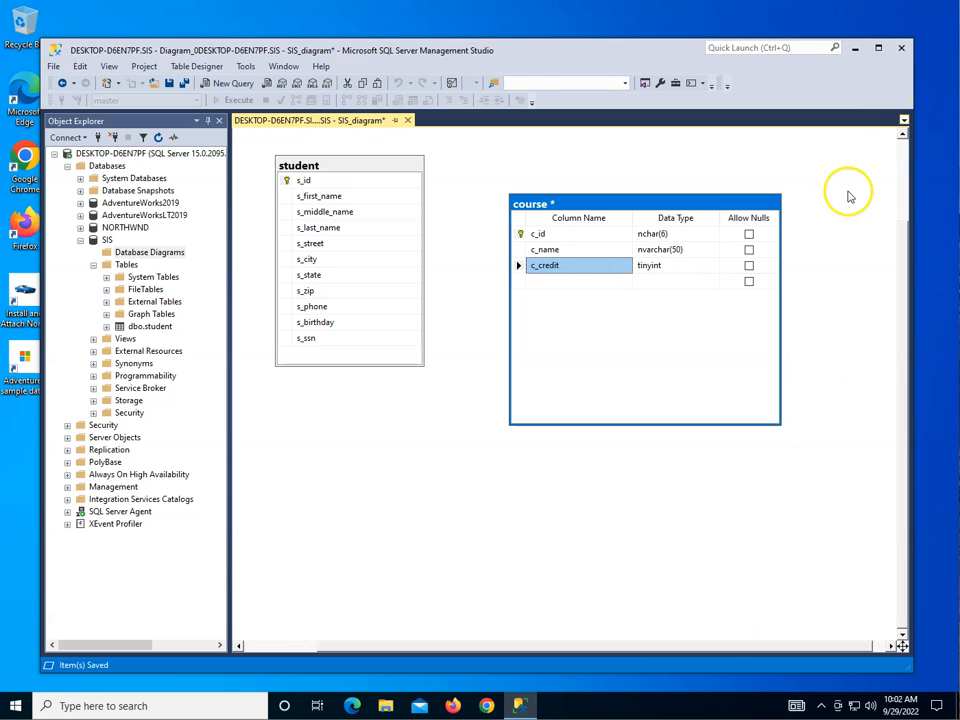
Add a check constraint named CK_course_c_credit to the course table.
{"action": "right_click", "coordinate": [585, 270]}
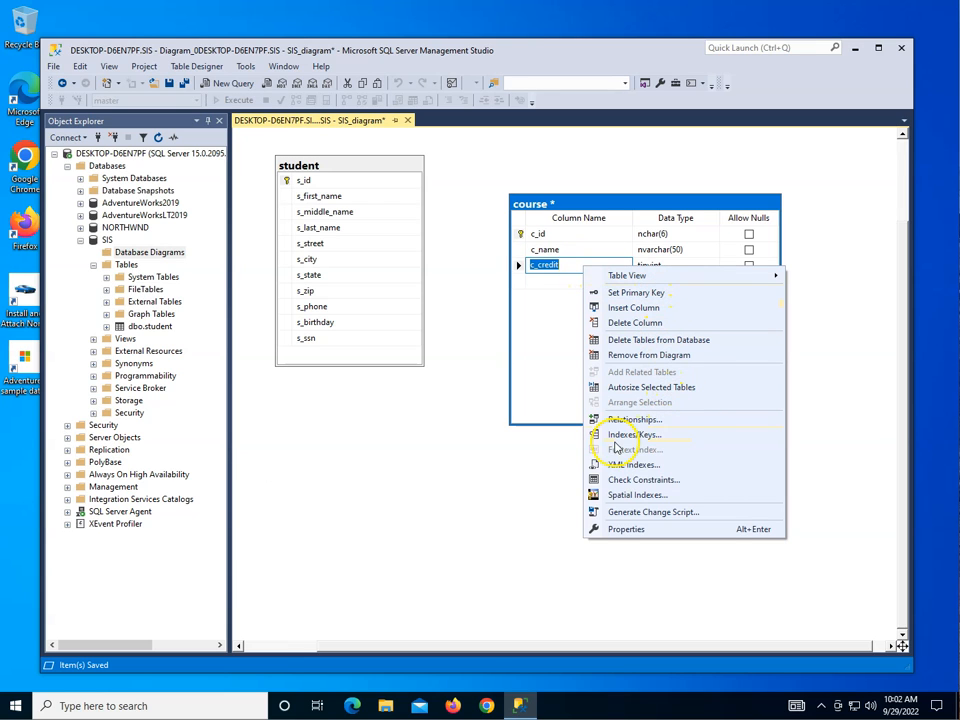
{"action": "left_click", "coordinate": [657, 481]}
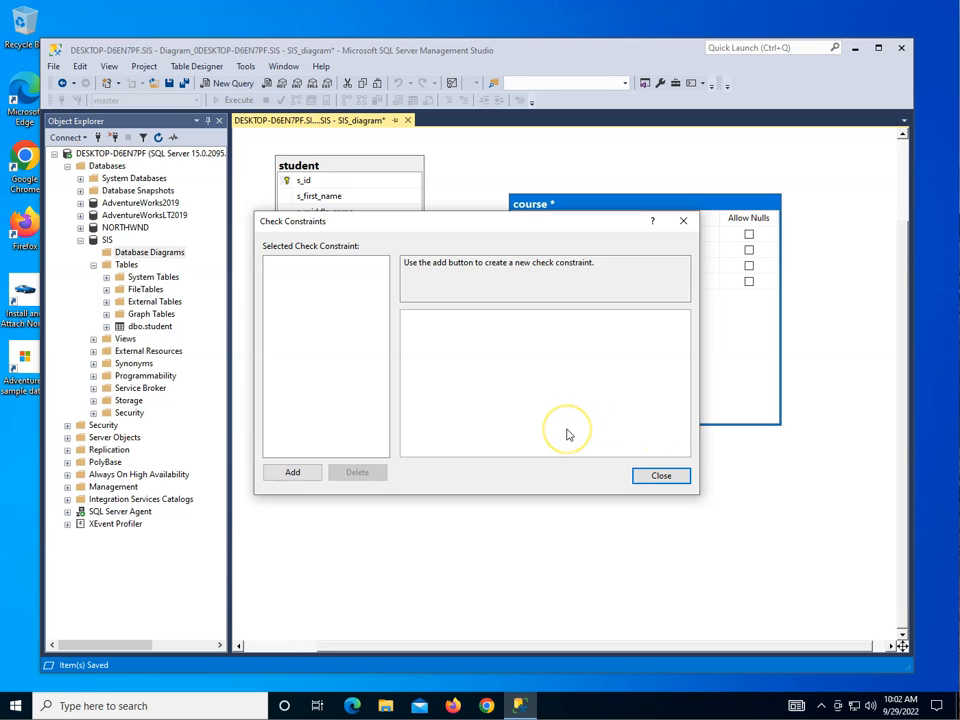
{"action": "left_click", "coordinate": [296, 476]}
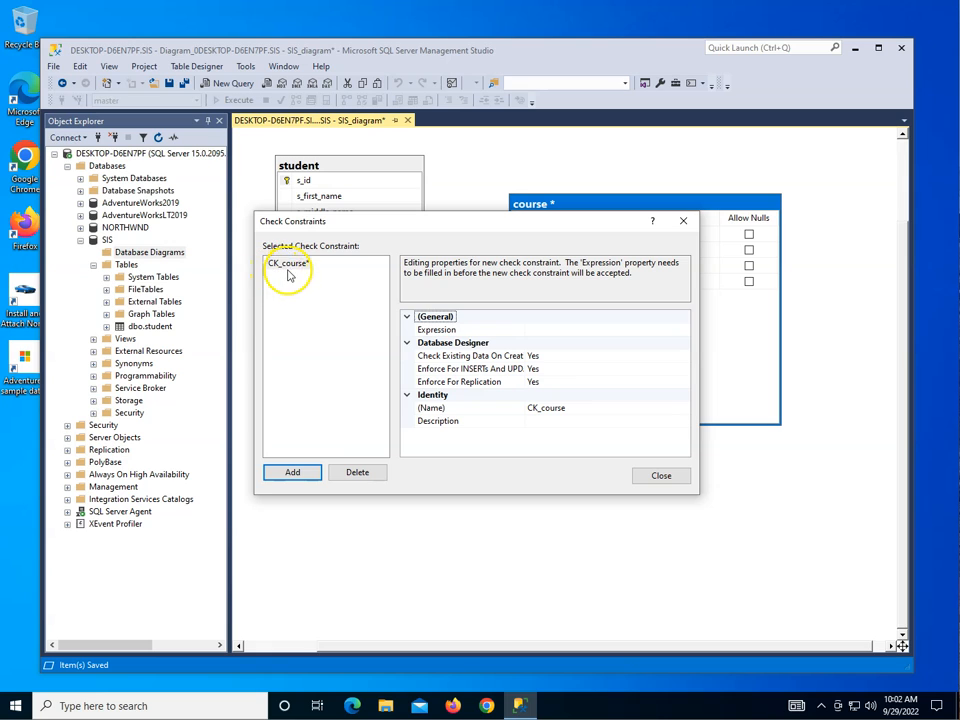
{"action": "left_click", "coordinate": [576, 408]}
{"action": "type", "text": "_cre"}
{"action": "key", "text": "BackSpace"}
{"action": "key", "text": "BackSpace"}
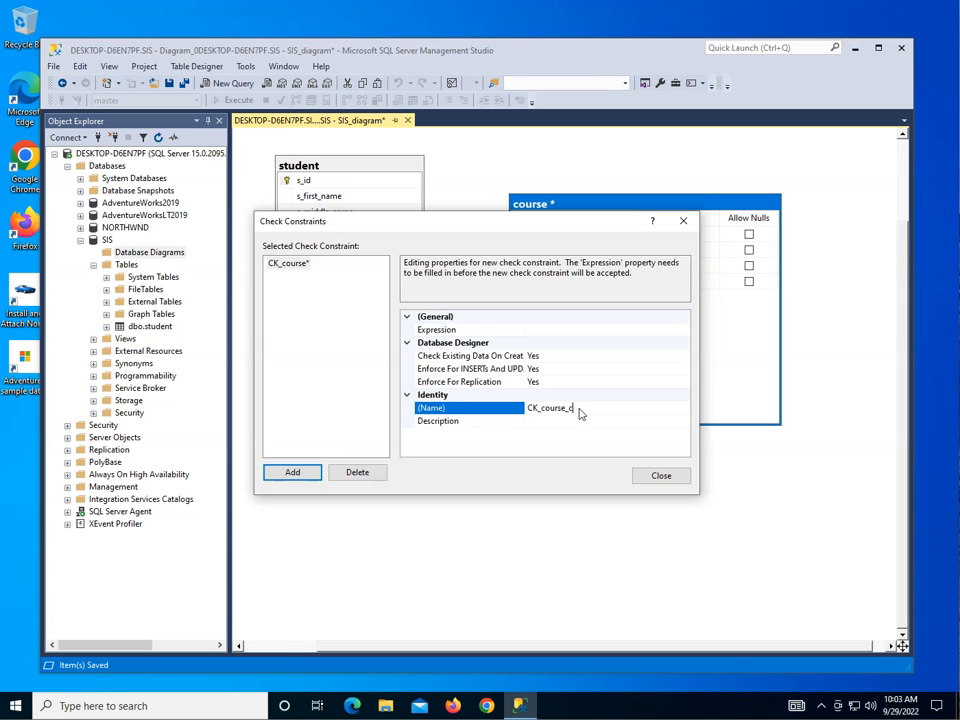
{"action": "type", "text": "_credits"}
{"action": "left_click_drag", "start_coordinate": [602, 216], "coordinate": [658, 286]}
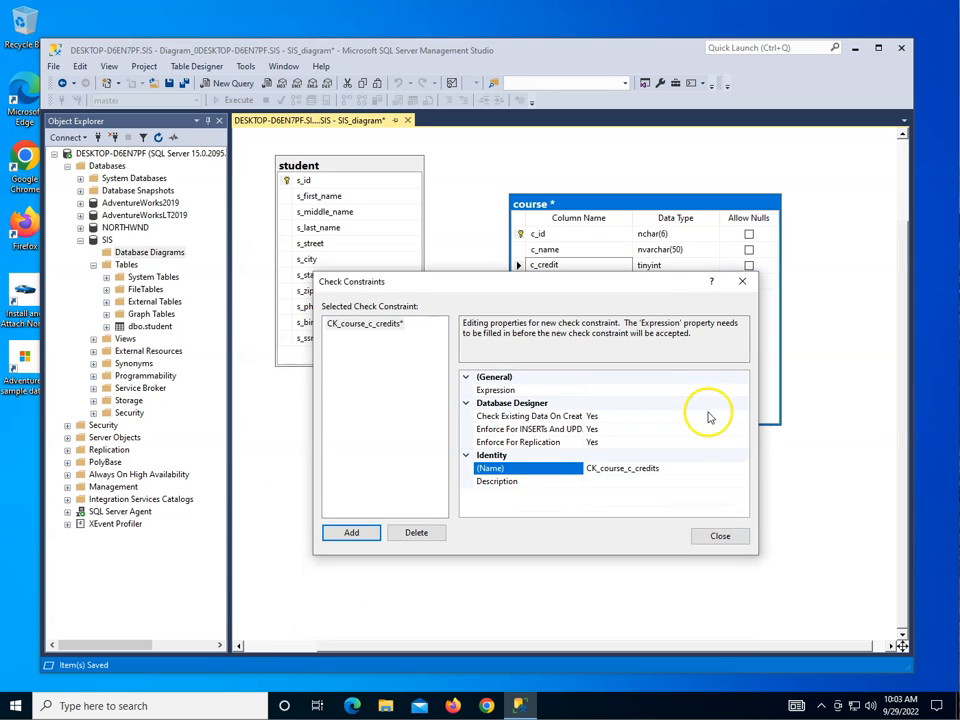
{"action": "left_click", "coordinate": [684, 467]}
{"action": "key", "text": "BackSpace"}
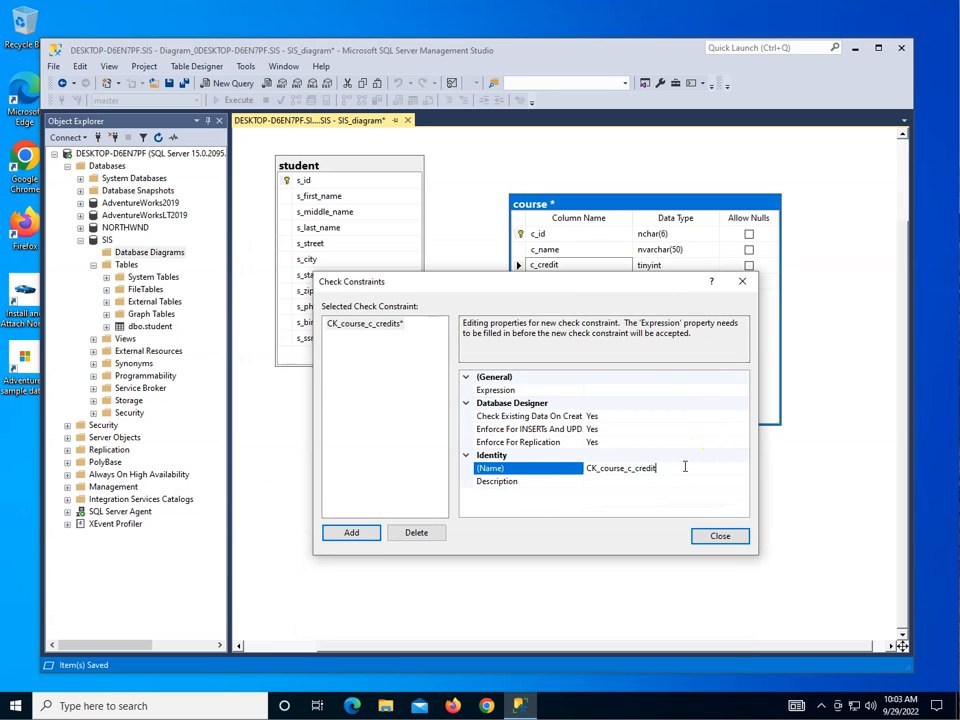
Set the CK_course_c_credit constraint's expression to c_credit <= 5 and save the course table to the database.
{"action": "left_click", "coordinate": [524, 389]}
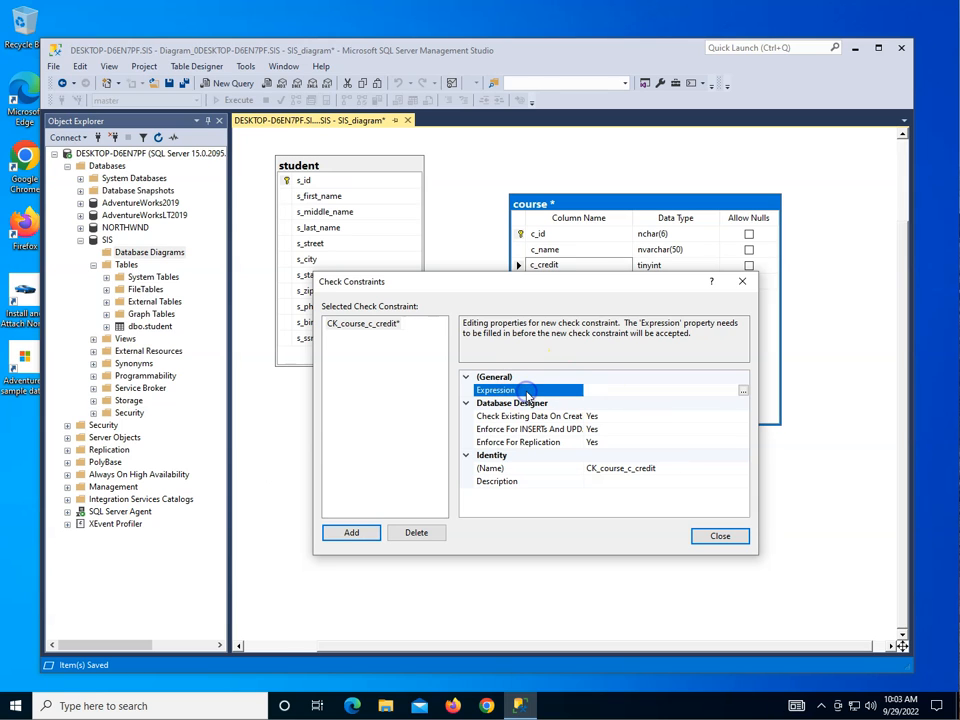
{"action": "left_click", "coordinate": [743, 391]}
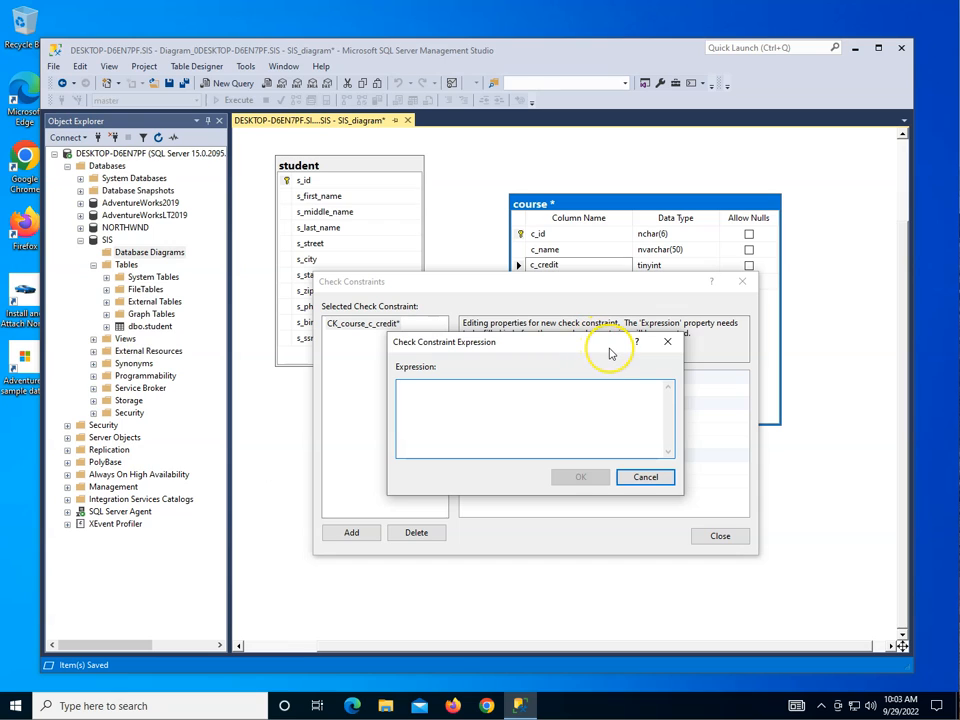
{"action": "type", "text": "c_credit"}
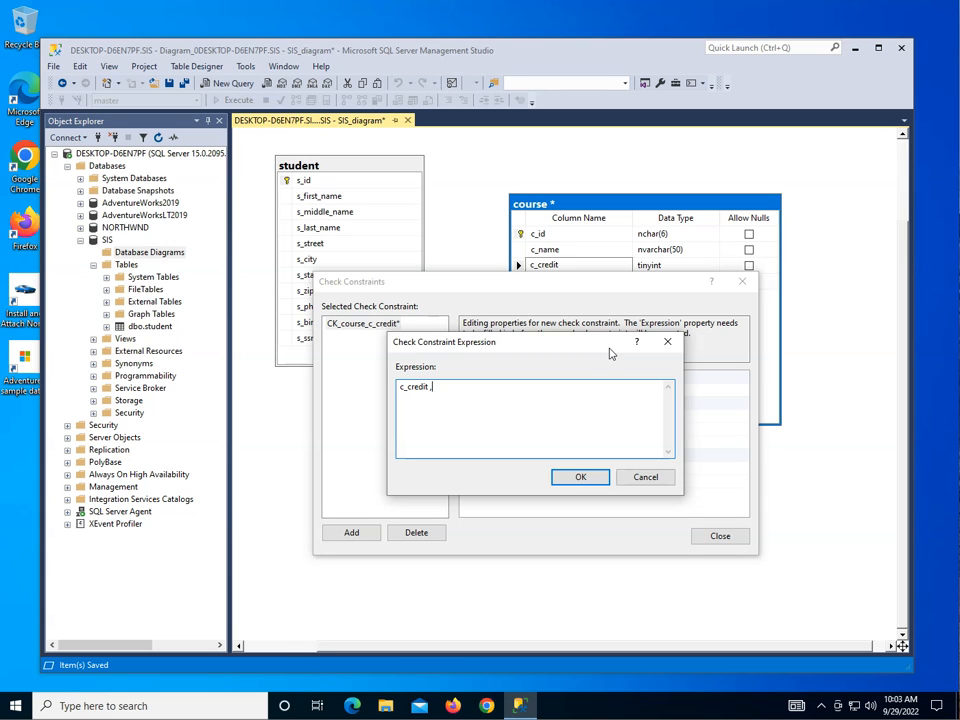
{"action": "type", "text": " <= 5"}
{"action": "left_click", "coordinate": [580, 476]}
{"action": "left_click", "coordinate": [720, 535]}
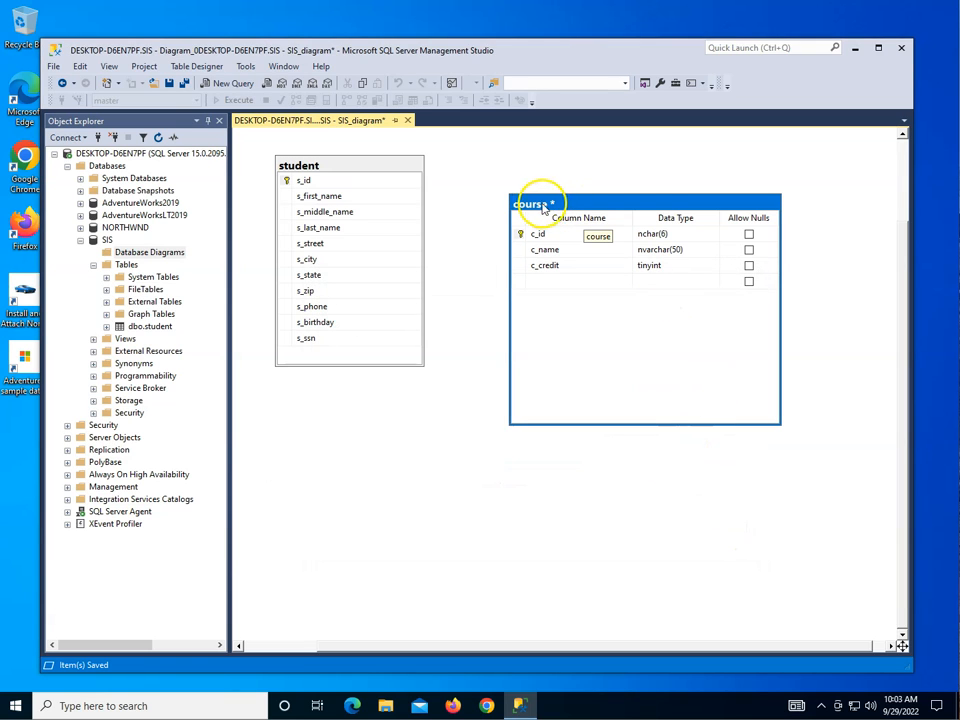
{"action": "left_click", "coordinate": [169, 86]}
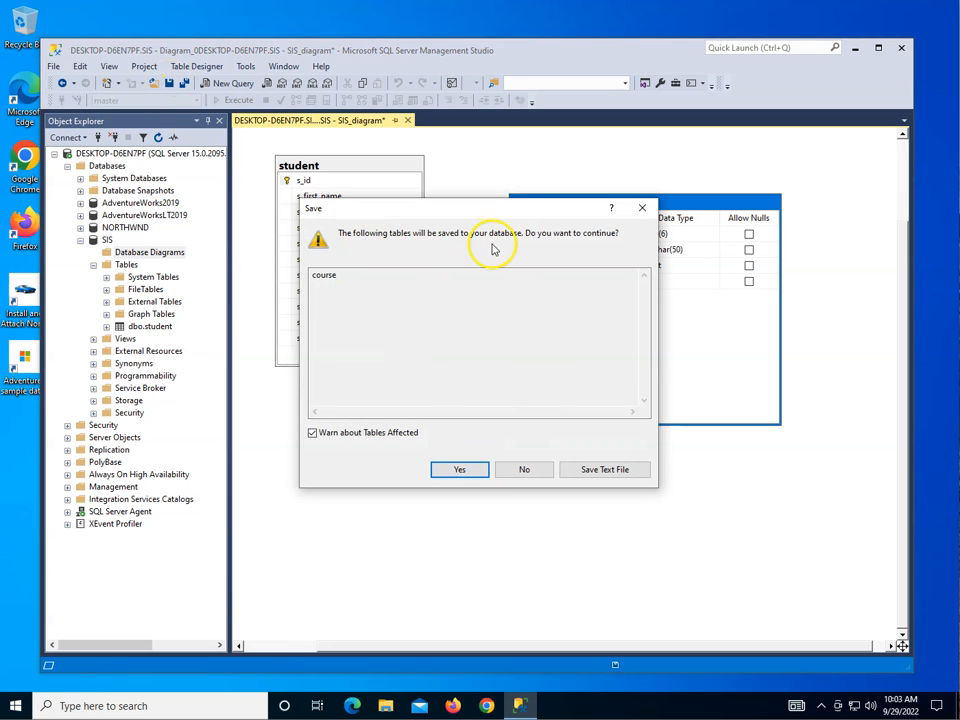
{"action": "left_click", "coordinate": [476, 469]}
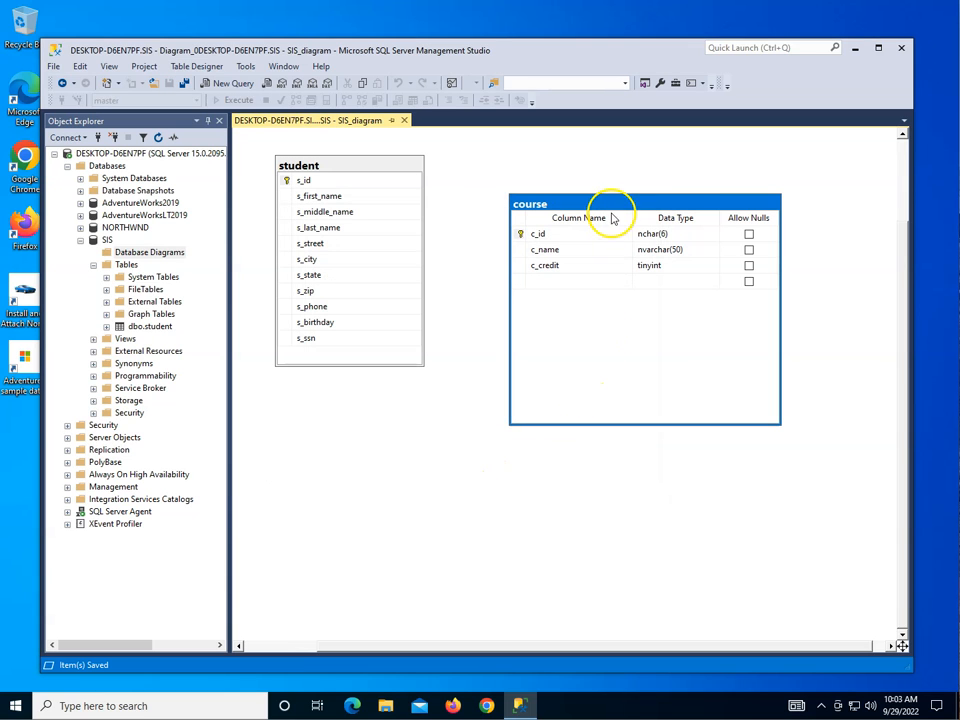
Show the course table with column names only and move it farther away from the student table in the diagram.
{"action": "left_click_drag", "start_coordinate": [711, 205], "coordinate": [739, 175]}
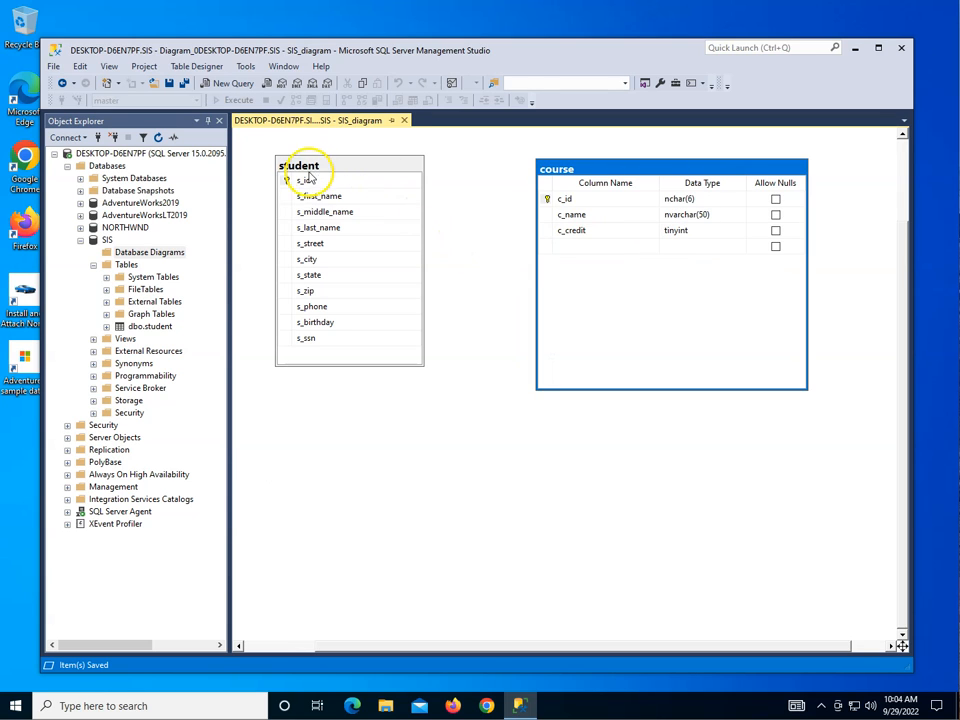
{"action": "right_click", "coordinate": [667, 176]}
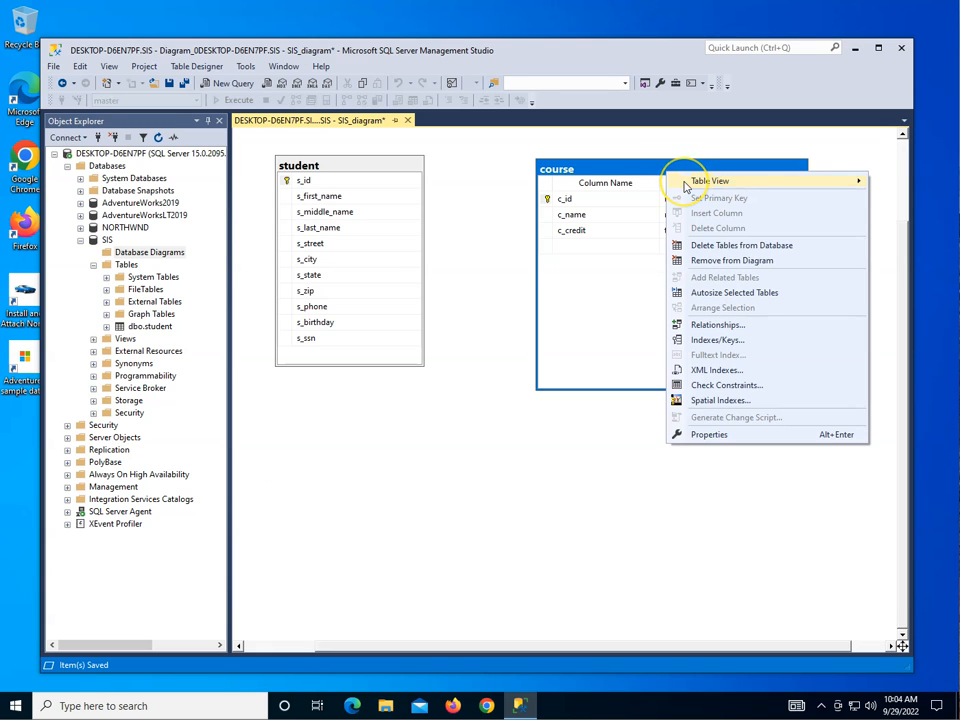
{"action": "mouse_move", "coordinate": [683, 184]}
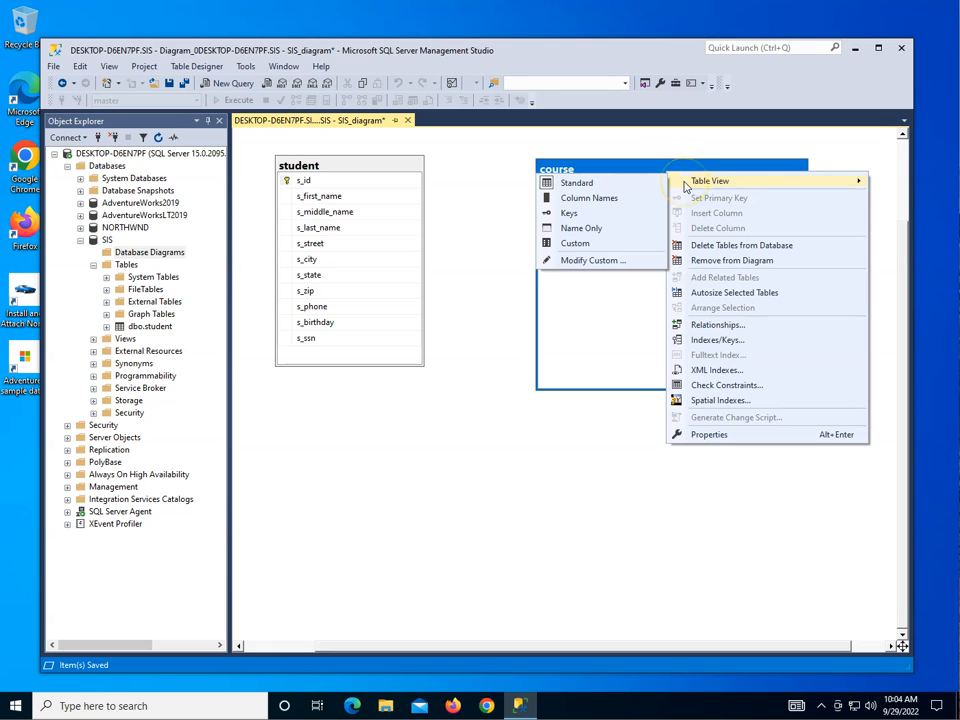
{"action": "left_click", "coordinate": [570, 199]}
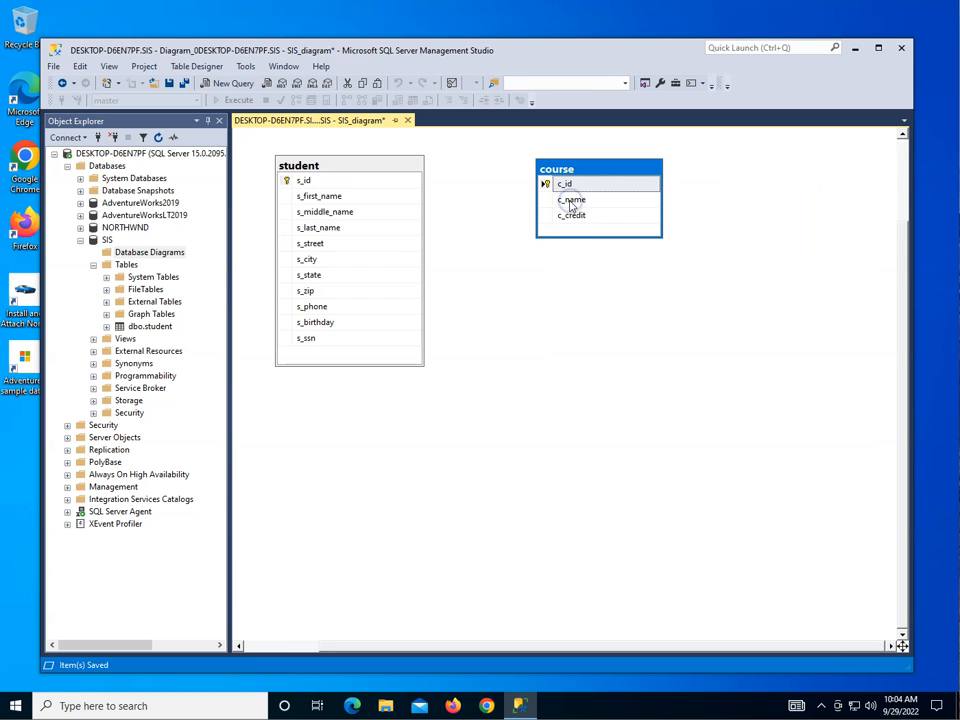
{"action": "left_click_drag", "start_coordinate": [617, 169], "coordinate": [721, 168]}
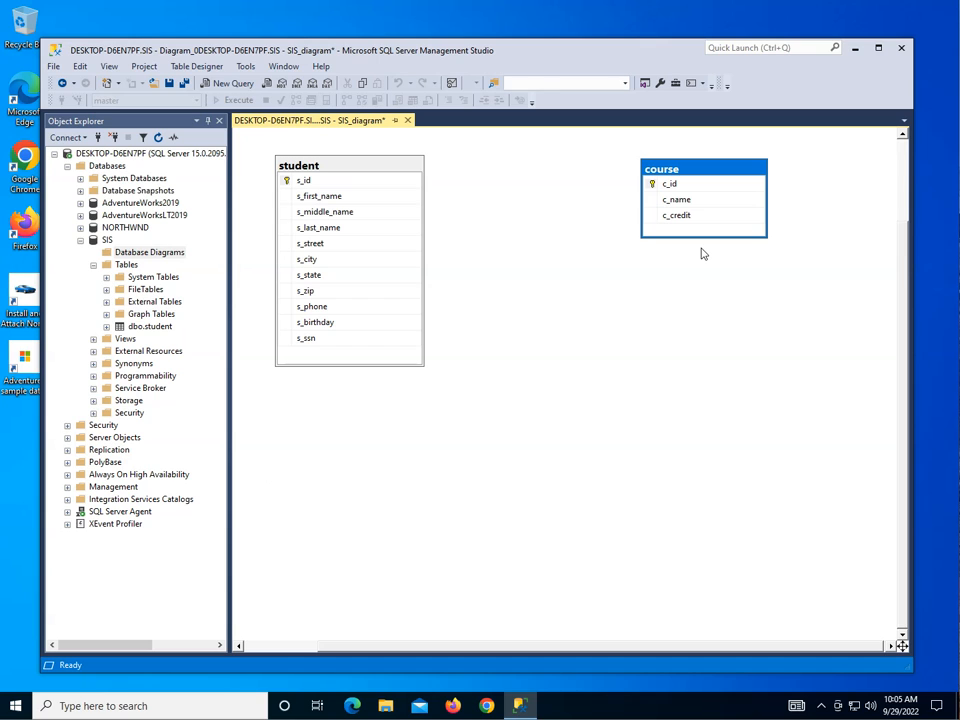
Create a new table named student_course in the diagram between the student and course tables.
{"action": "right_click", "coordinate": [481, 270]}
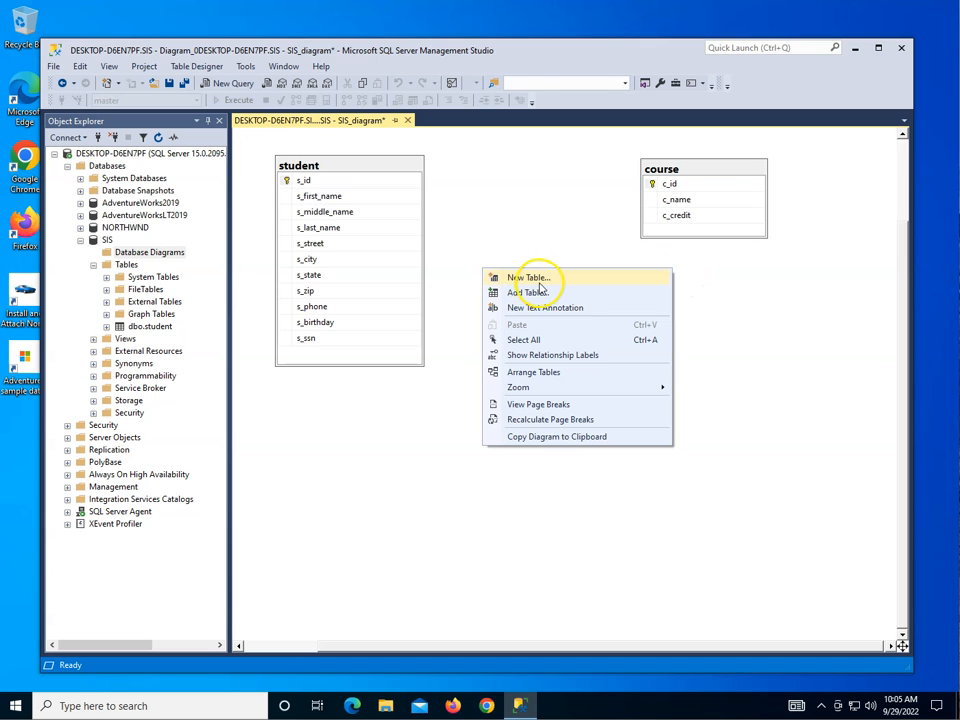
{"action": "left_click", "coordinate": [533, 277]}
{"action": "type", "text": "student_course"}
{"action": "key", "text": "Return"}
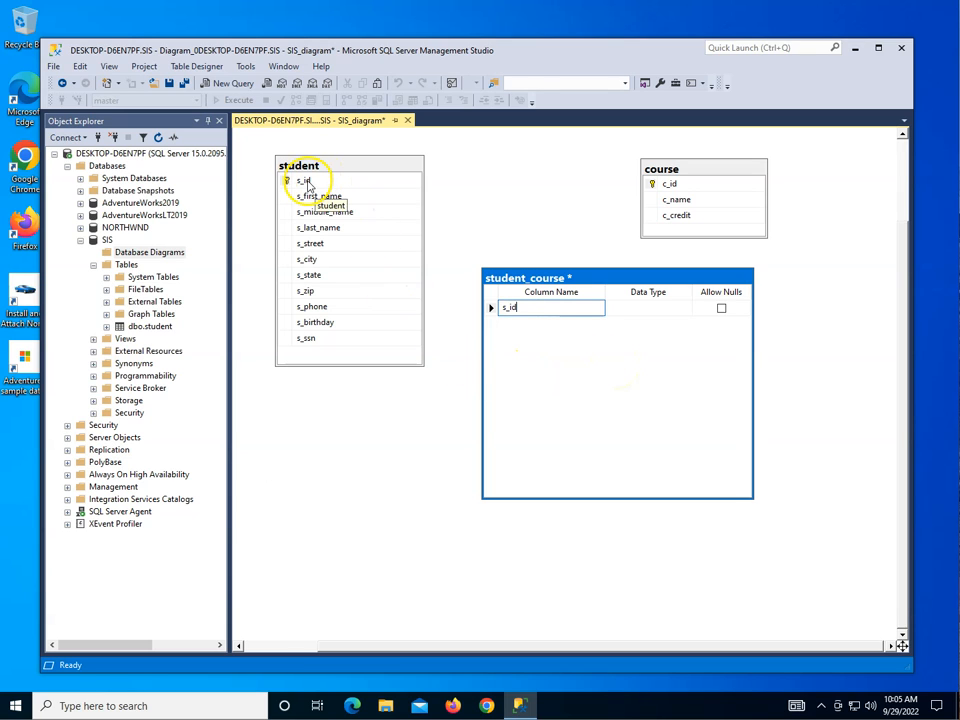
Add an s_id column of type bigint to the student_course table.
{"action": "left_click", "coordinate": [647, 312]}
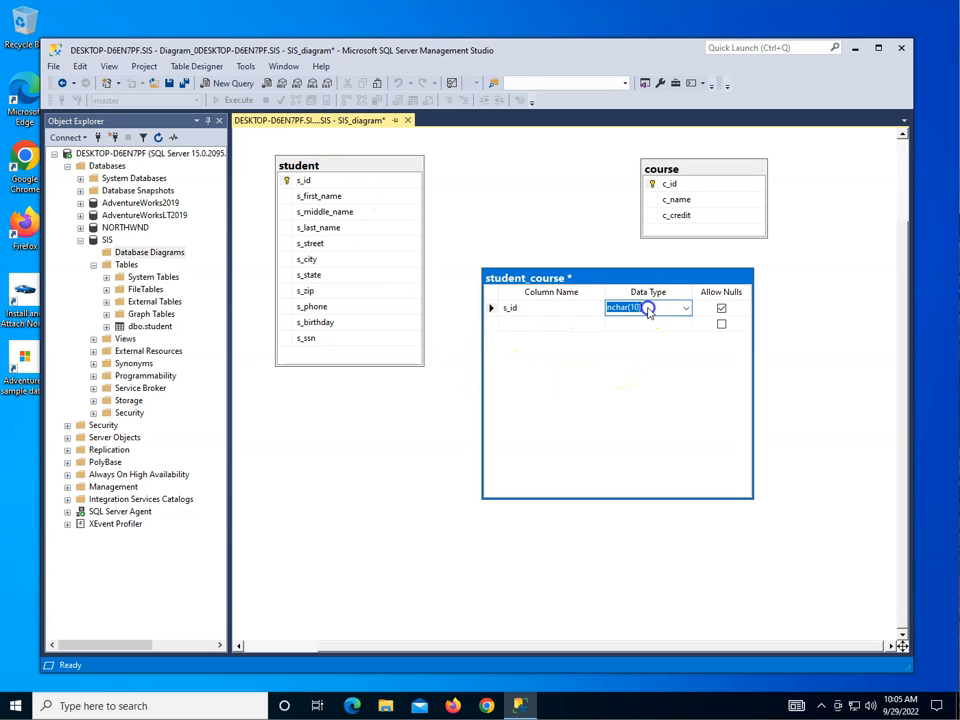
{"action": "type", "text": "bigint"}
{"action": "key", "text": "Tab"}
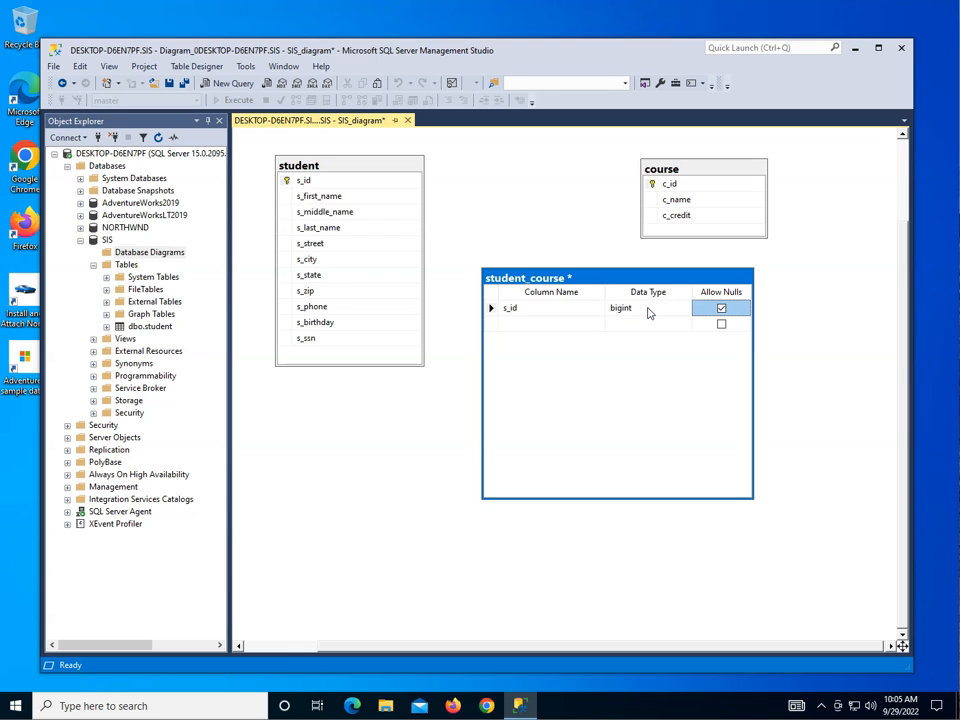
Add a c_id column of type nchar(6) to the student_course table.
{"action": "left_click", "coordinate": [557, 330]}
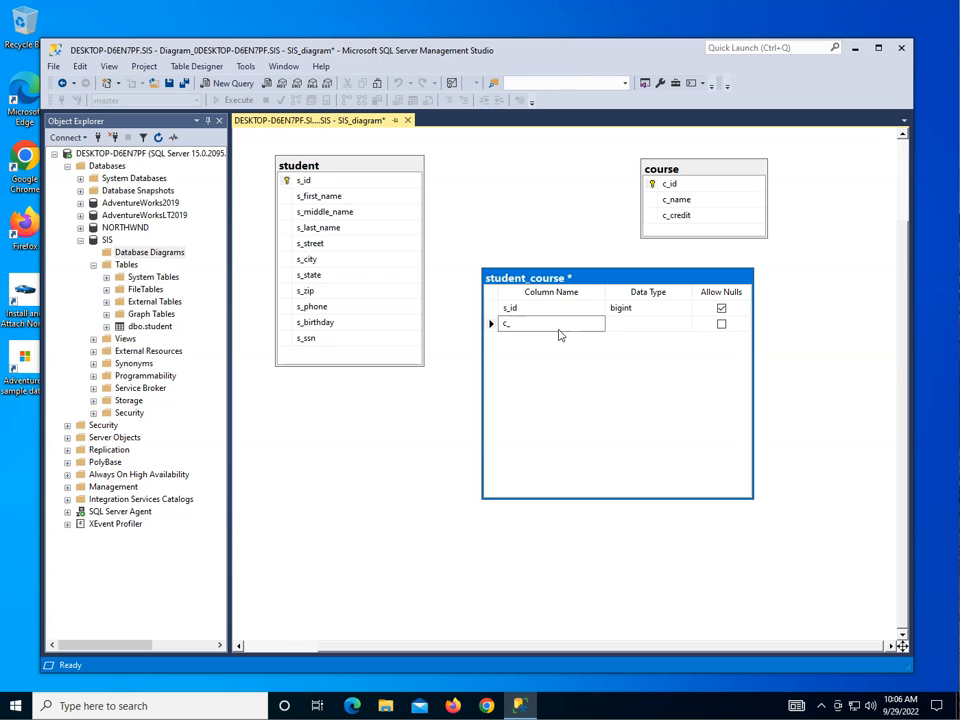
{"action": "key", "text": "Tab"}
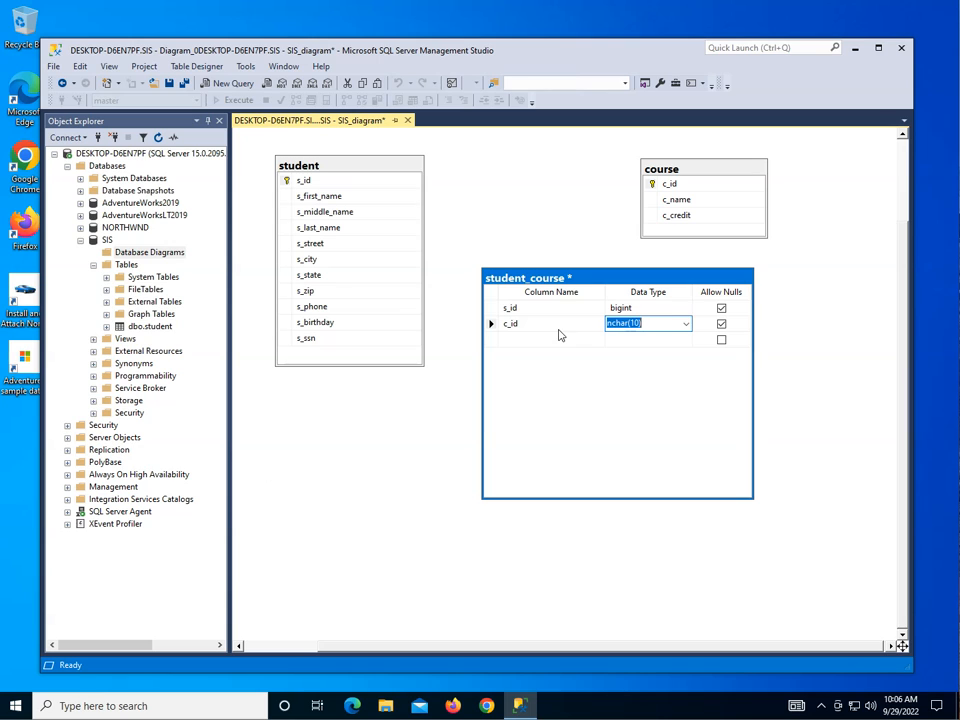
{"action": "key", "text": "Tab"}
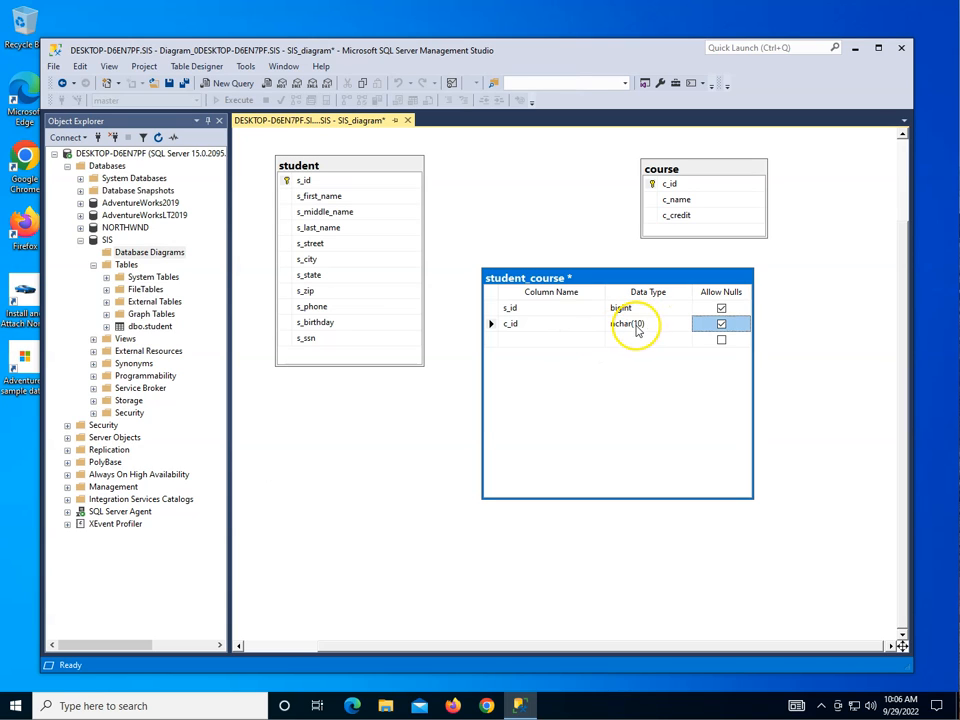
{"action": "left_click", "coordinate": [637, 321]}
{"action": "left_click", "coordinate": [635, 323]}
{"action": "key", "text": "BackSpace"}
{"action": "key", "text": "BackSpace"}
Add a grade column of type nchar(1) to the student_course table.
{"action": "left_click", "coordinate": [556, 344]}
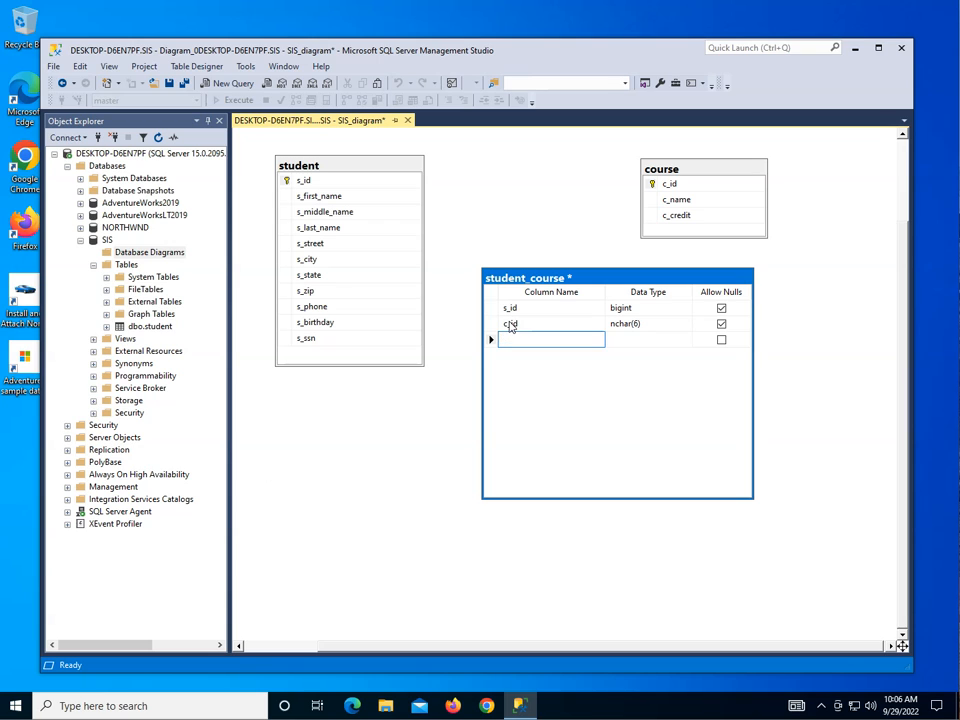
{"action": "key", "text": "Tab"}
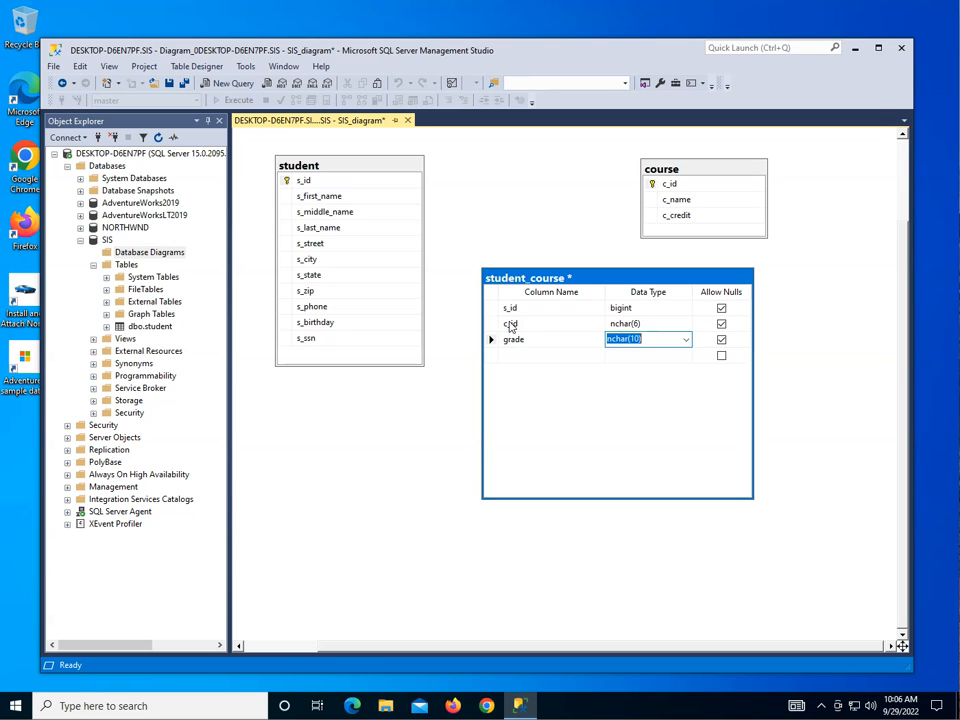
{"action": "left_click", "coordinate": [635, 339]}
Add a check constraint named CK_student_course_grade to the student_course table.
{"action": "right_click", "coordinate": [564, 339]}
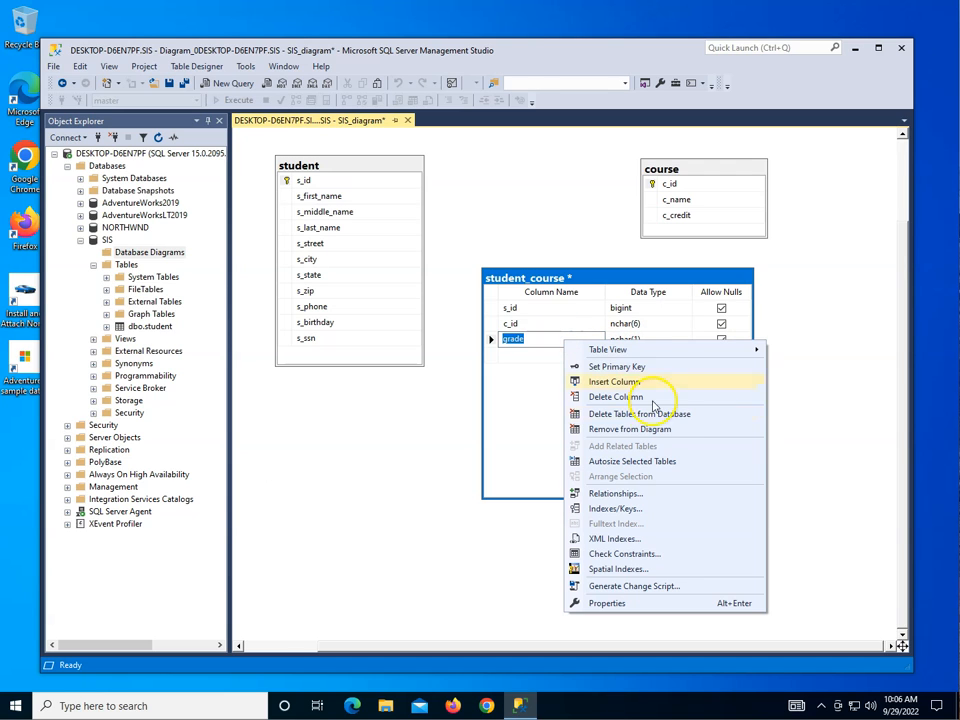
{"action": "left_click", "coordinate": [640, 553]}
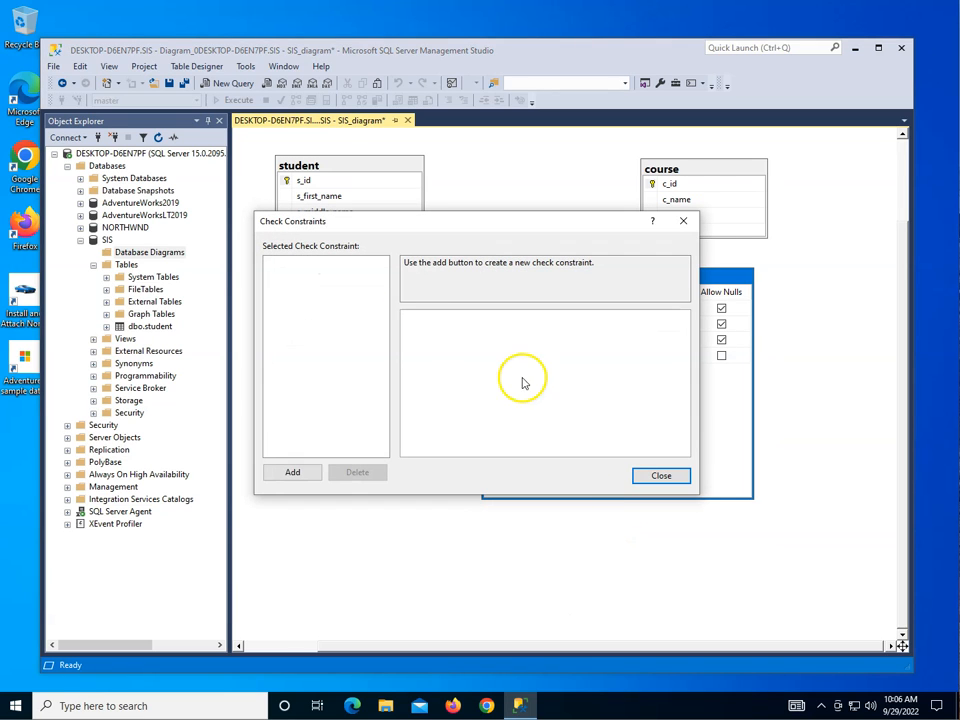
{"action": "left_click", "coordinate": [295, 473]}
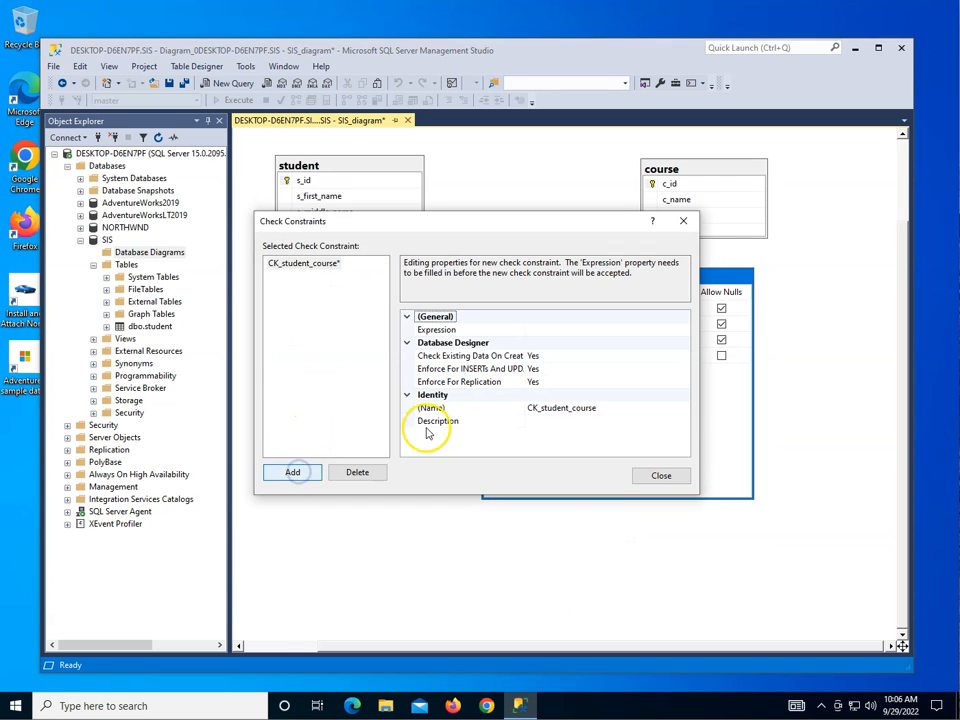
{"action": "left_click", "coordinate": [598, 410]}
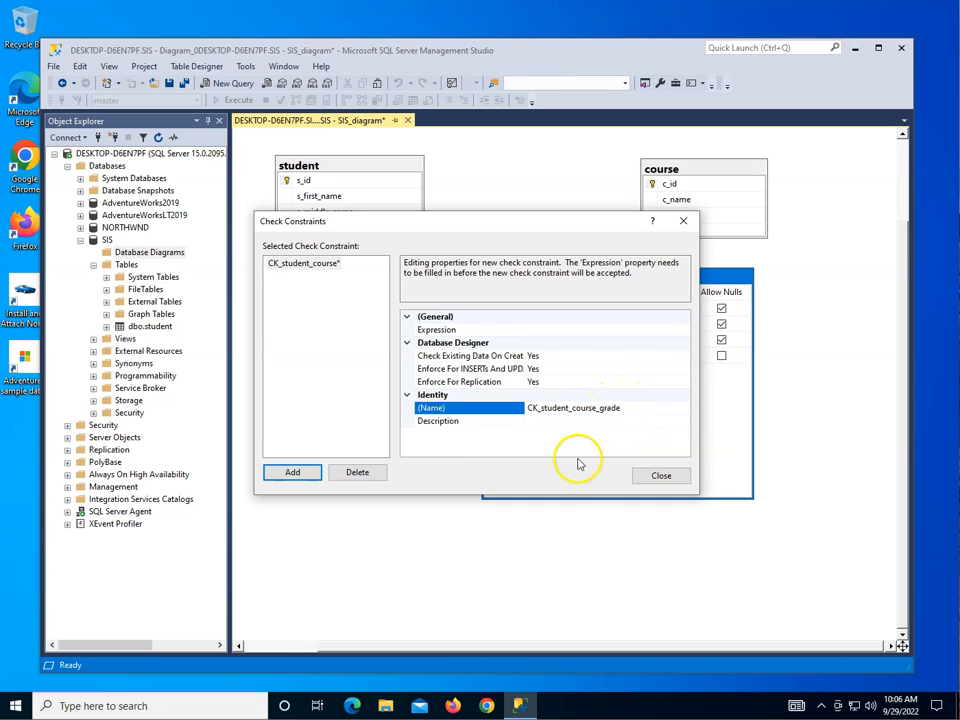
Set the grade check constraint's expression to grade in ('A', 'B', 'C', 'D', 'F', 'W', 'I').
{"action": "left_click", "coordinate": [484, 330]}
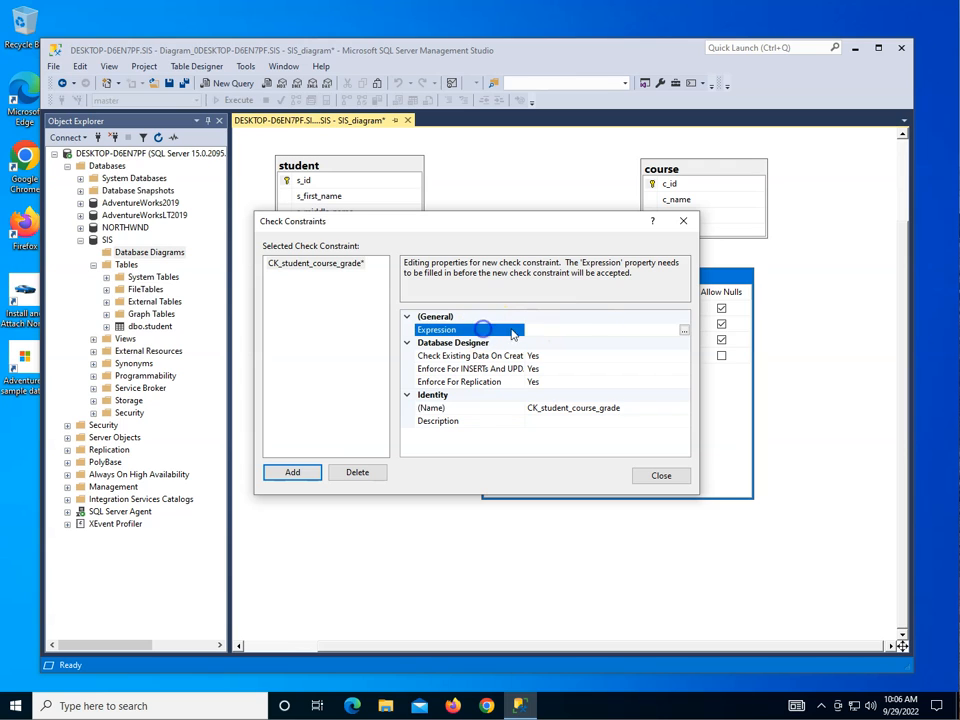
{"action": "left_click", "coordinate": [684, 331]}
{"action": "type", "text": "grade in ('A', 'B', 'C', 'D', 'F', 'W', 'I"}
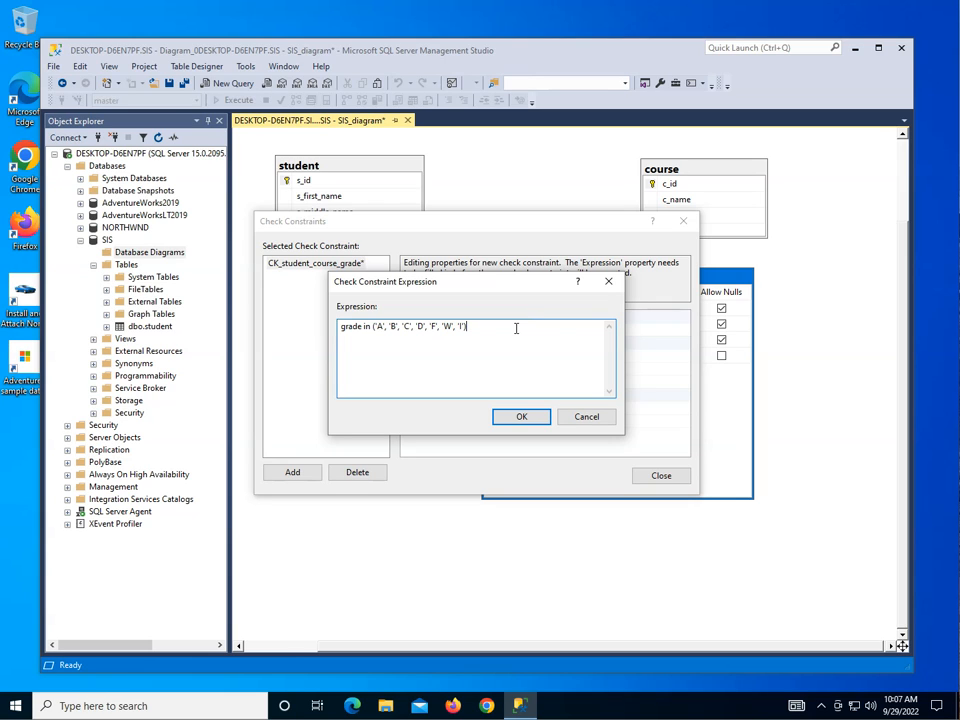
{"action": "left_click", "coordinate": [516, 418]}
{"action": "left_click", "coordinate": [658, 477]}
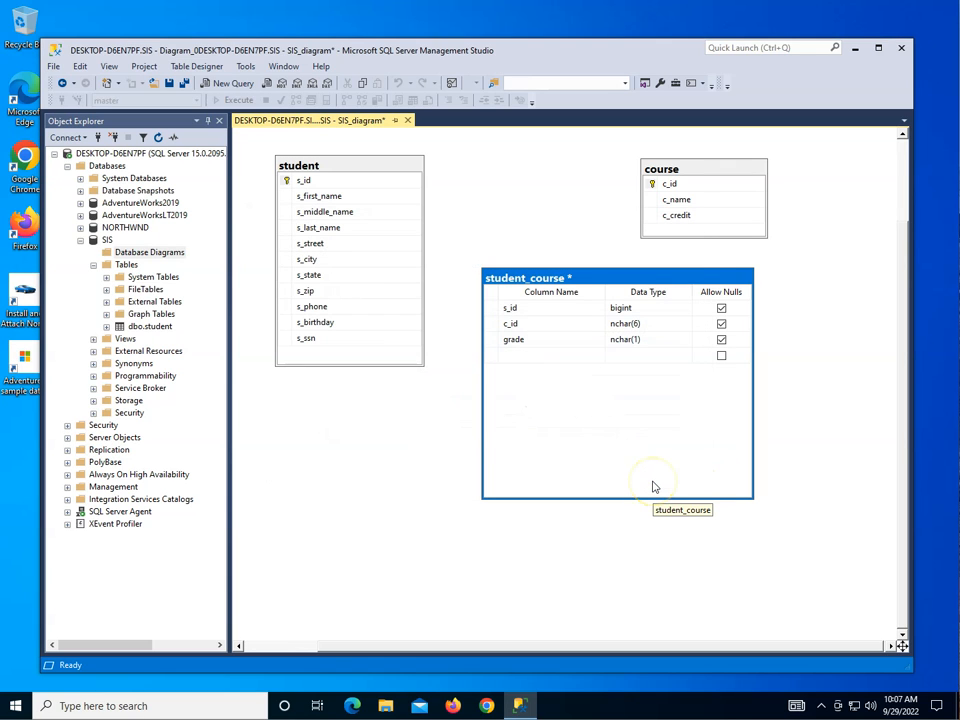
Set s_id and c_id together as the primary key of student_course and save the table to the database.
{"action": "left_click", "coordinate": [491, 309]}
{"action": "left_click", "coordinate": [534, 314]}
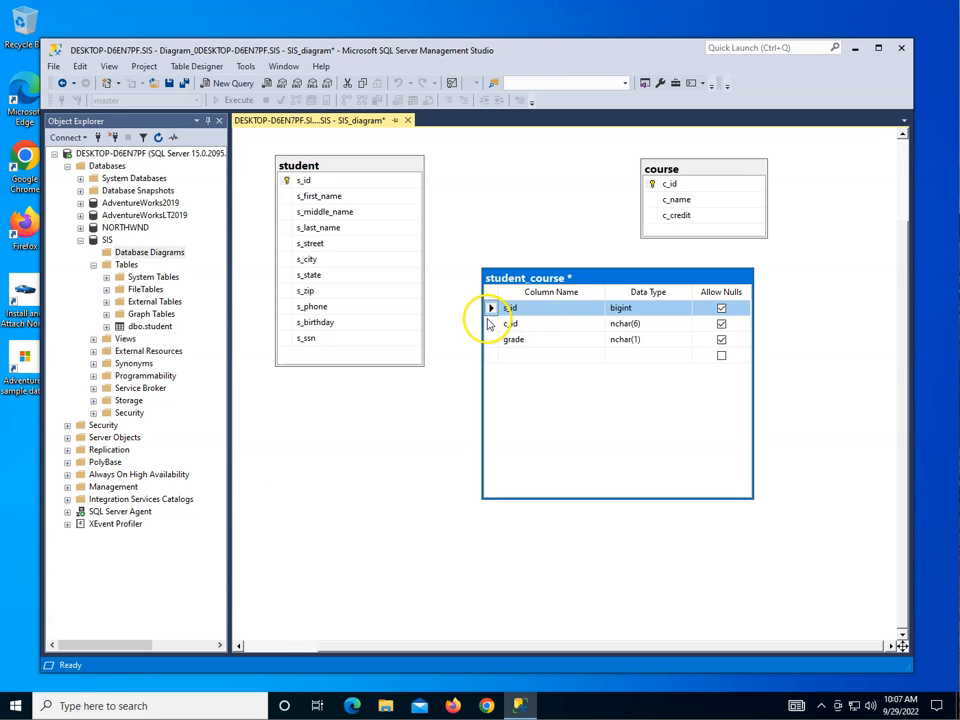
{"action": "left_click", "coordinate": [490, 323], "text": "ctrl"}
{"action": "right_click", "coordinate": [511, 316]}
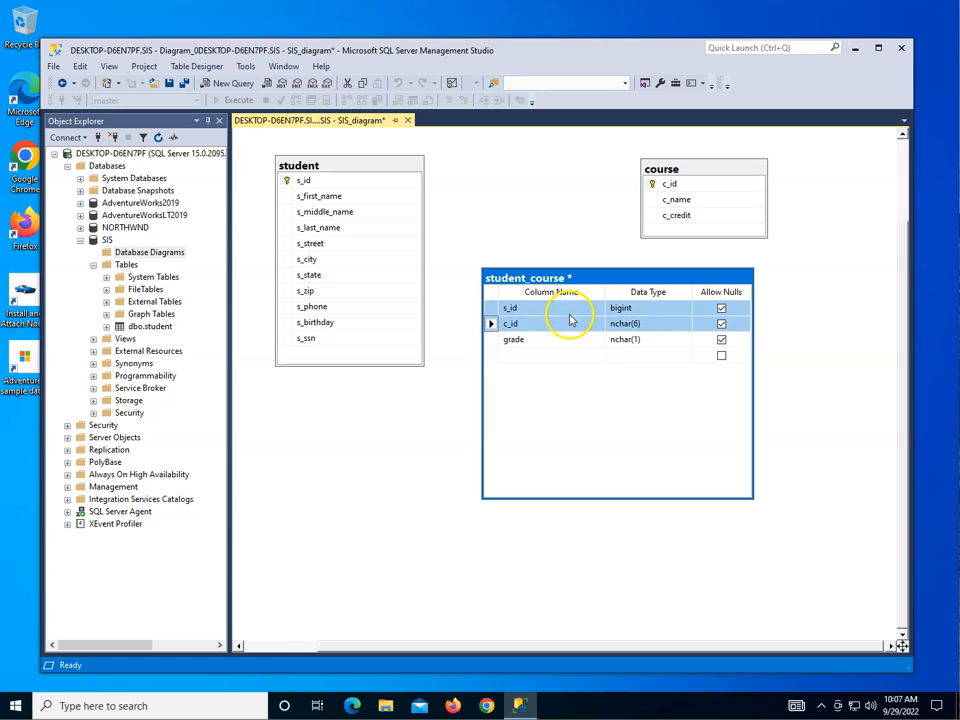
{"action": "right_click", "coordinate": [492, 314]}
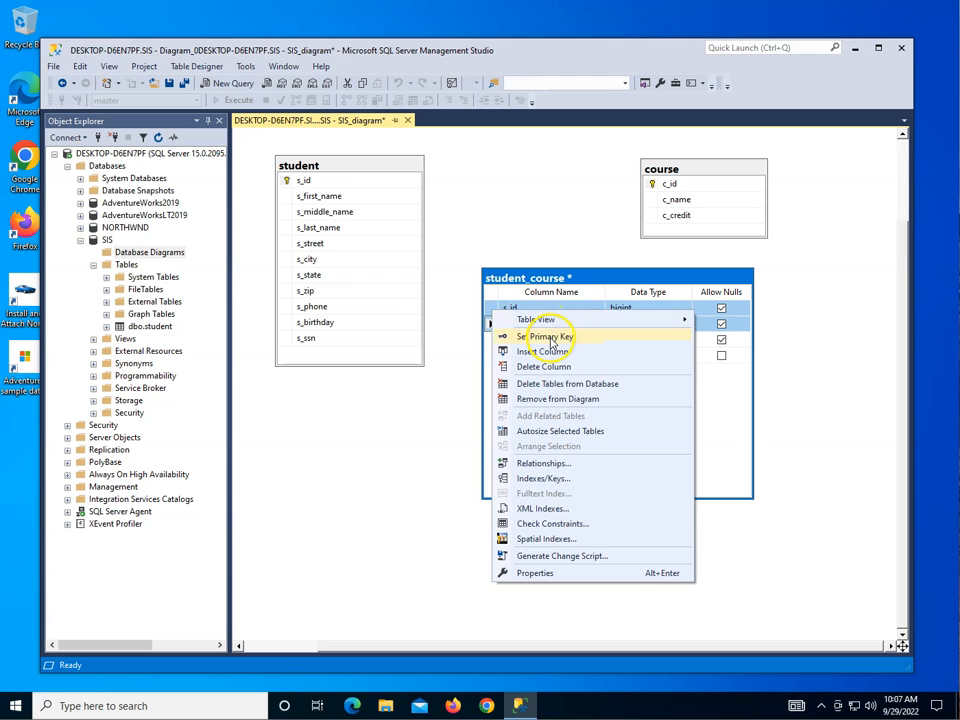
{"action": "left_click", "coordinate": [508, 336]}
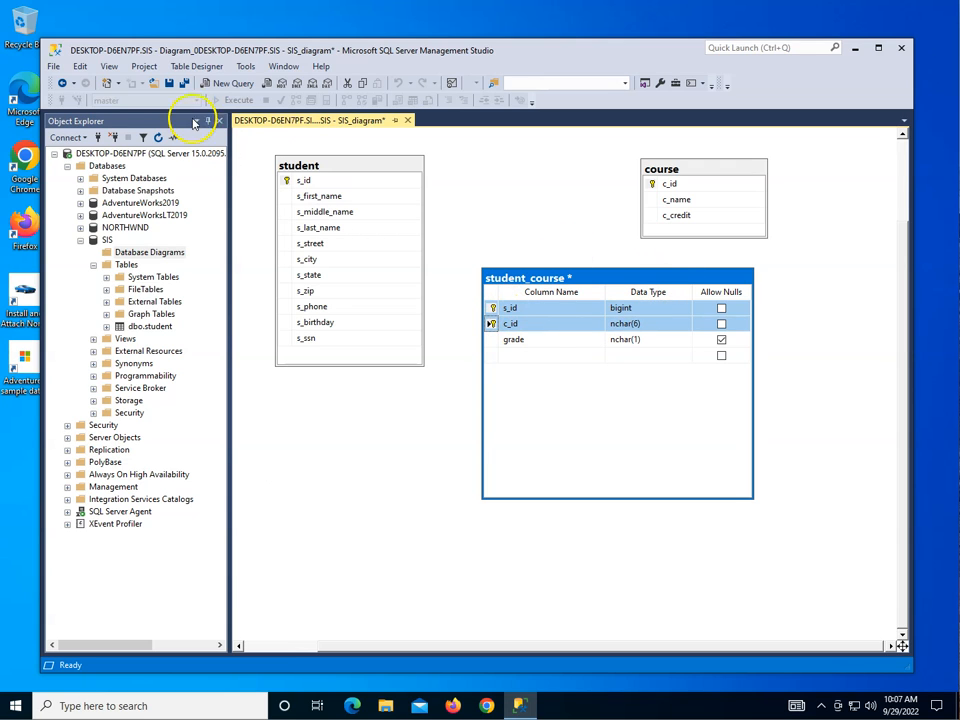
{"action": "left_click", "coordinate": [170, 84]}
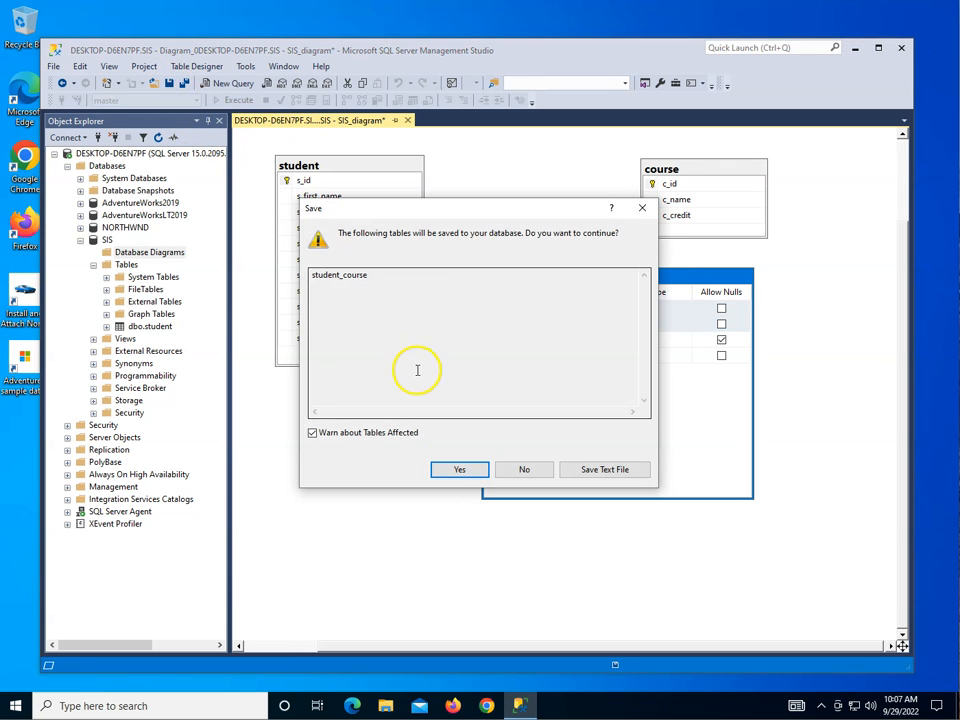
{"action": "left_click", "coordinate": [481, 466]}
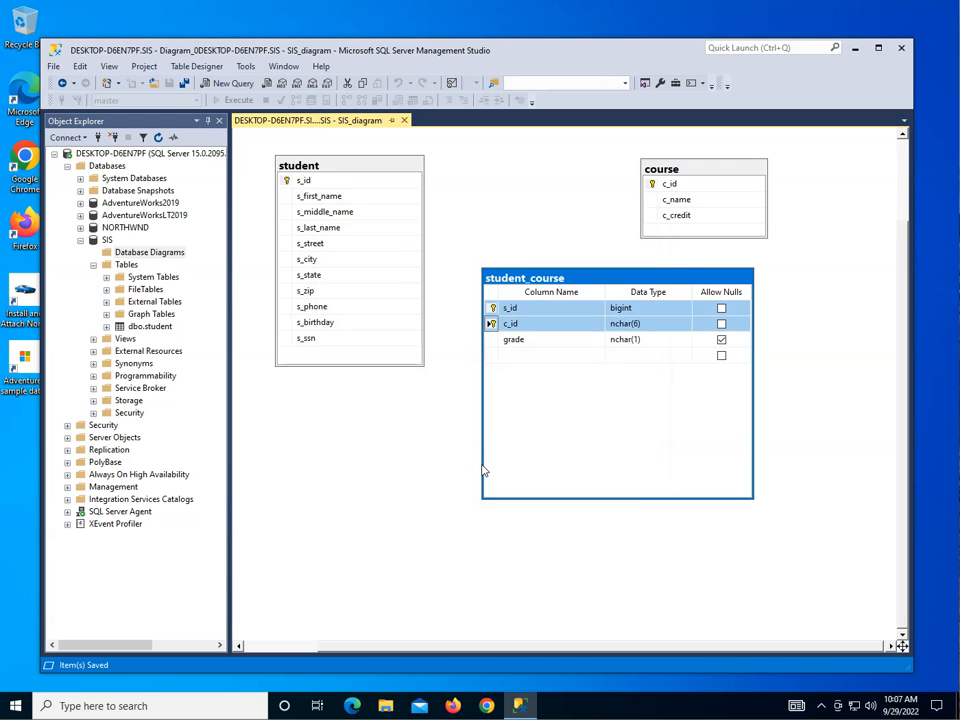
Move the course table farther away from student, and create a foreign key on student_course's s_id referencing s_id in student.
{"action": "left_click_drag", "start_coordinate": [708, 170], "coordinate": [792, 167]}
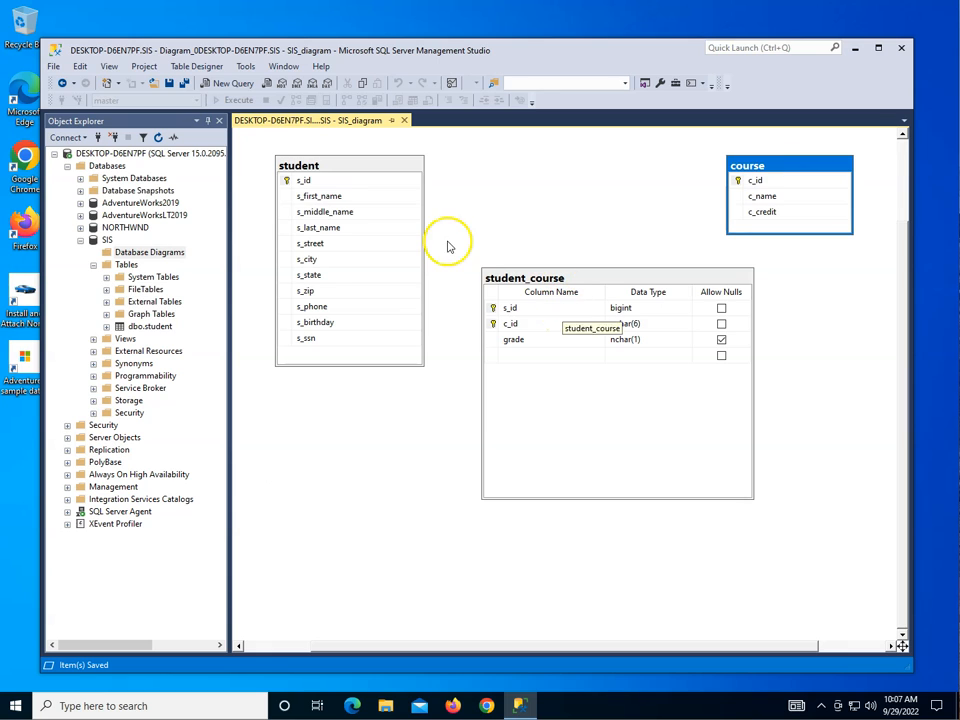
{"action": "left_click_drag", "start_coordinate": [287, 182], "coordinate": [495, 309]}
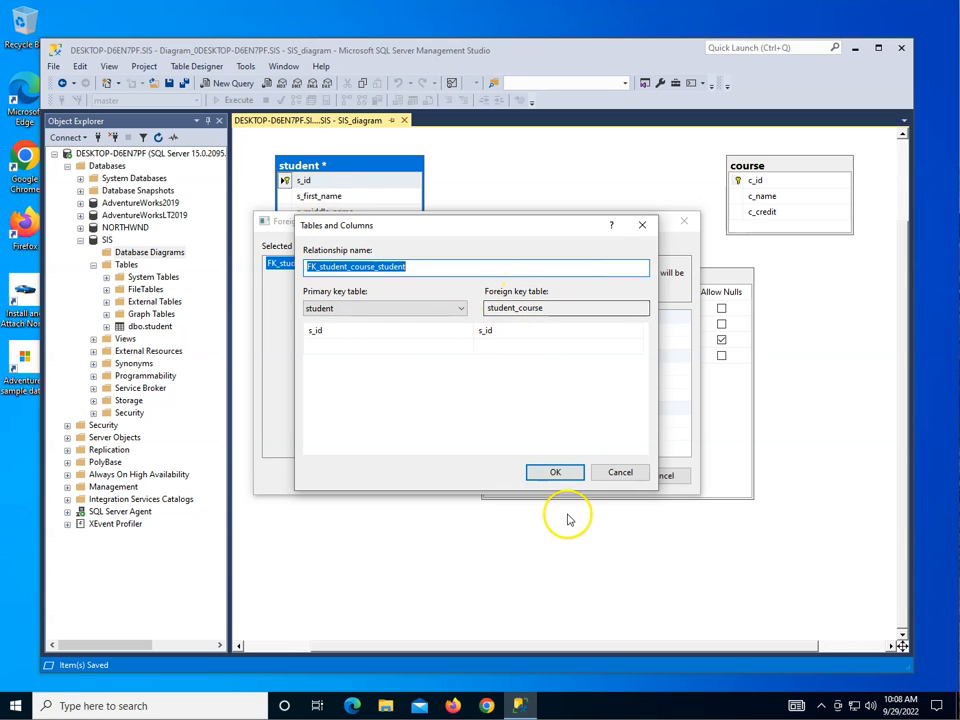
{"action": "left_click", "coordinate": [556, 474]}
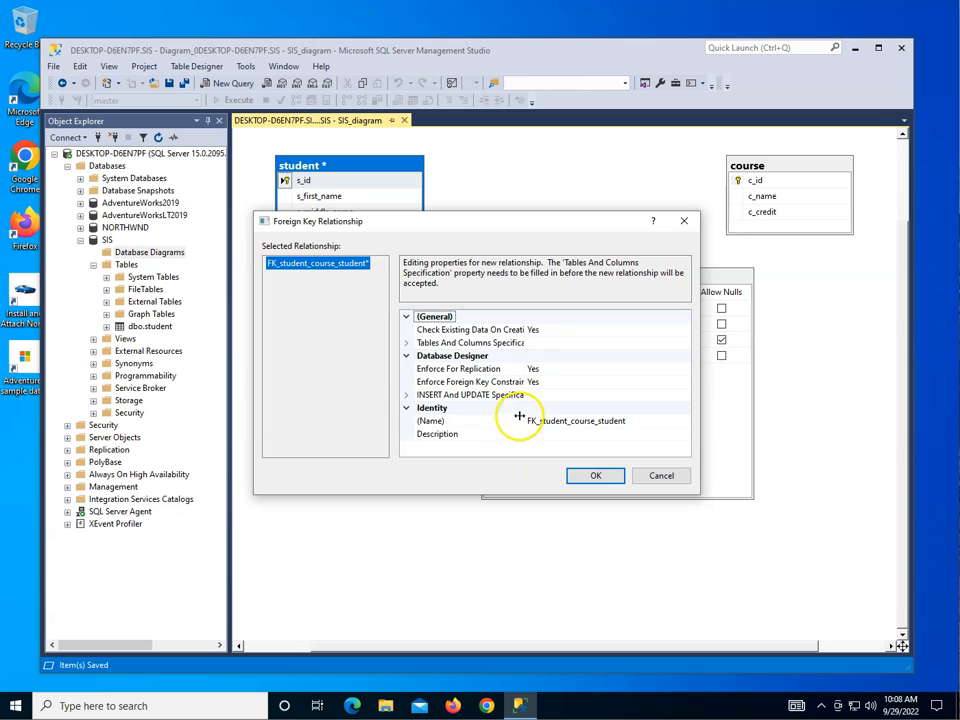
{"action": "left_click", "coordinate": [591, 476]}
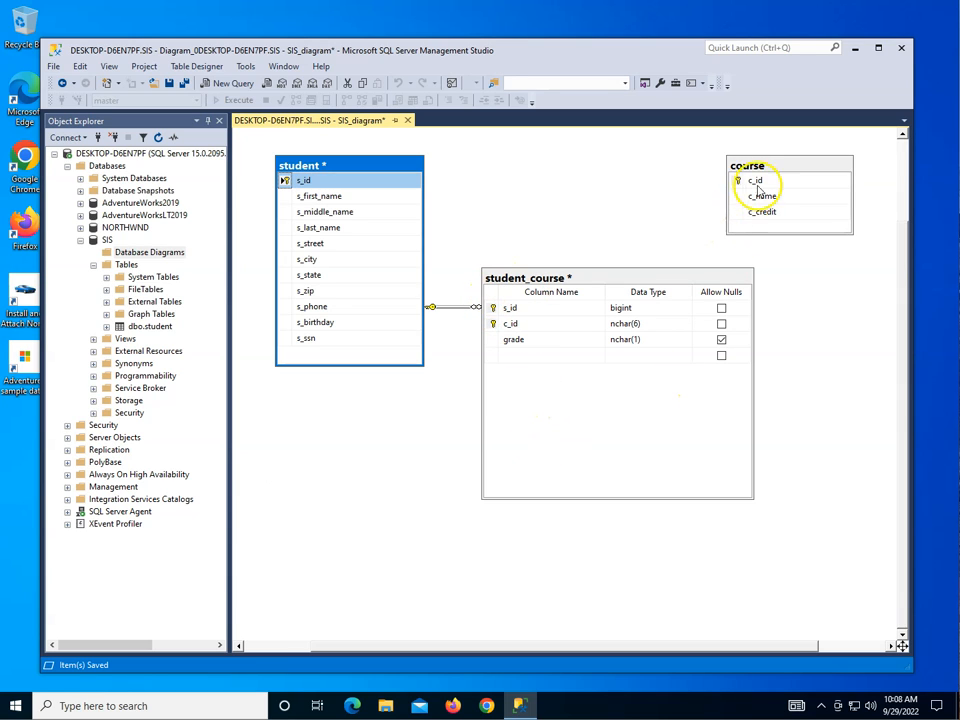
Create a foreign key on student_course's c_id referencing c_id in course, and save the changed tables to the database.
{"action": "left_click_drag", "start_coordinate": [736, 185], "coordinate": [494, 329]}
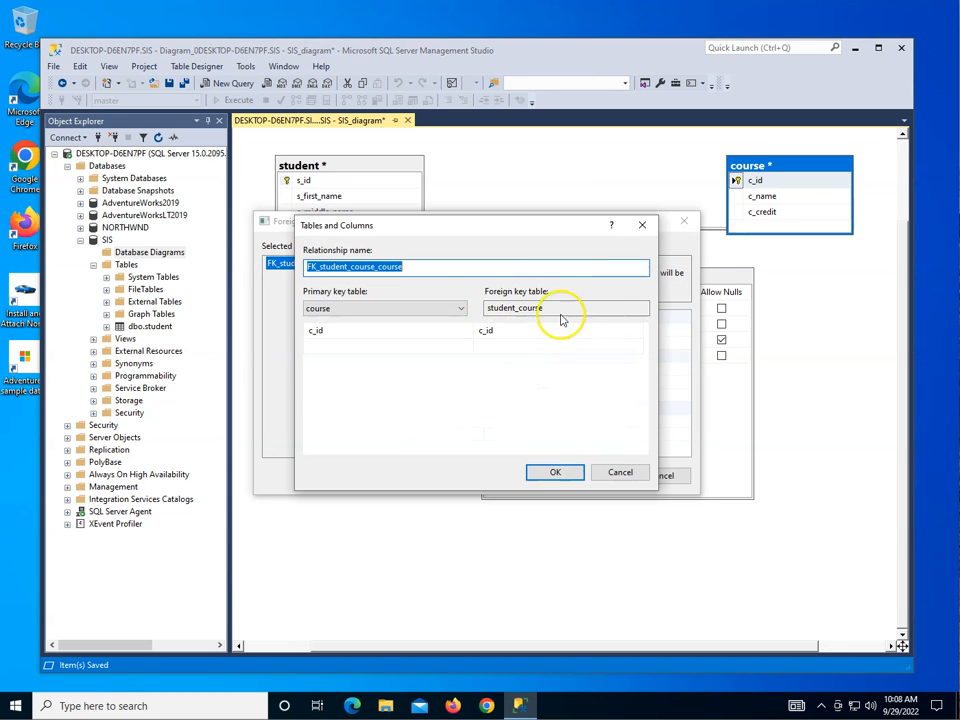
{"action": "left_click", "coordinate": [461, 308]}
{"action": "left_click", "coordinate": [461, 308]}
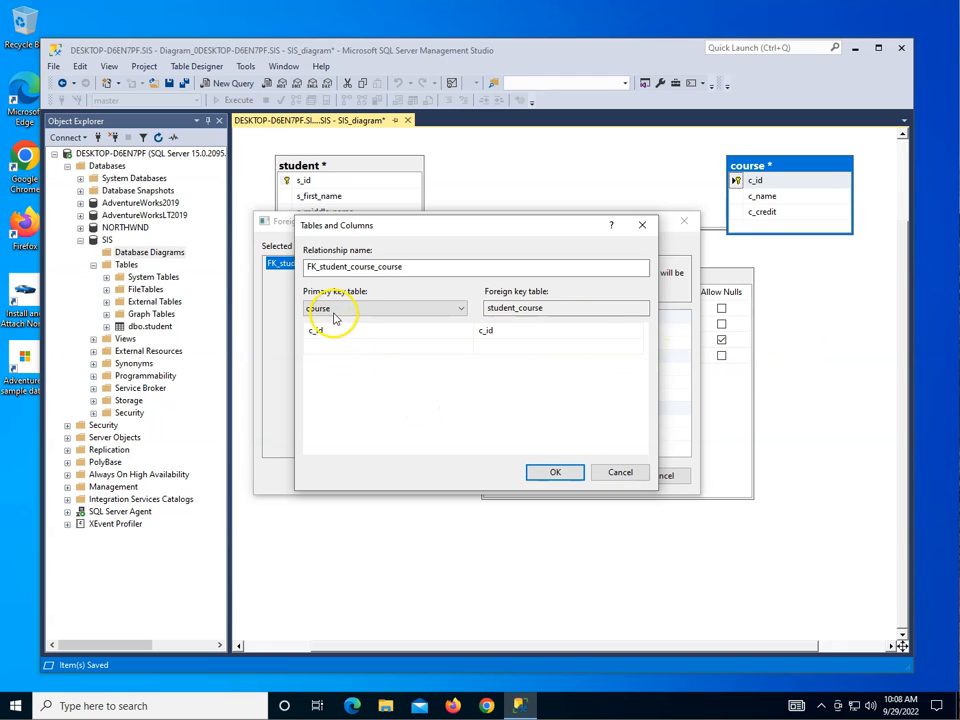
{"action": "left_click", "coordinate": [557, 473]}
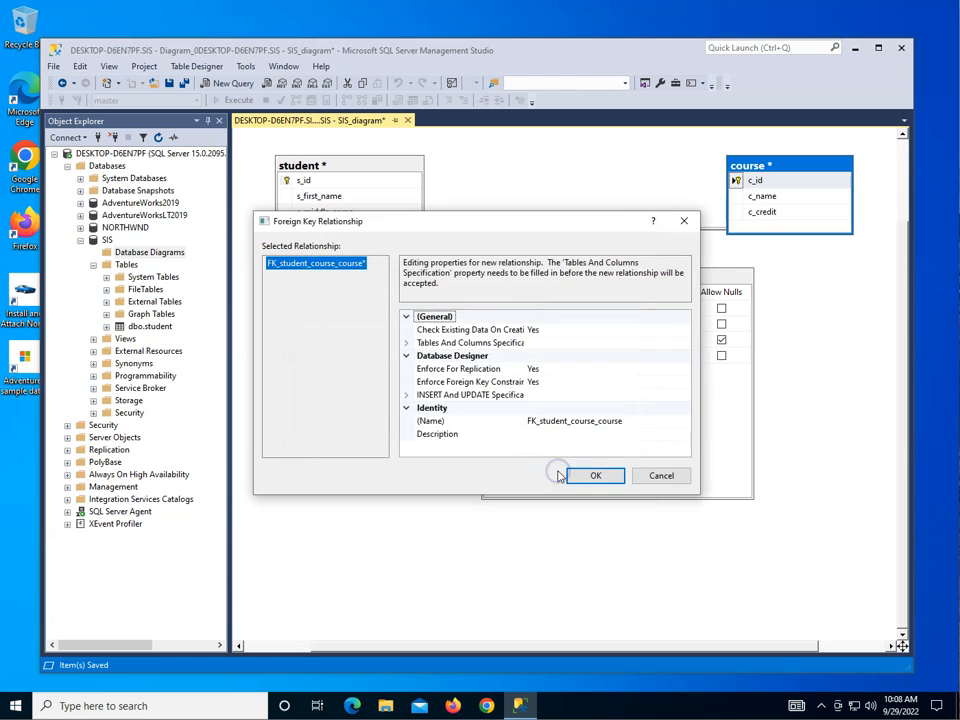
{"action": "left_click", "coordinate": [576, 476]}
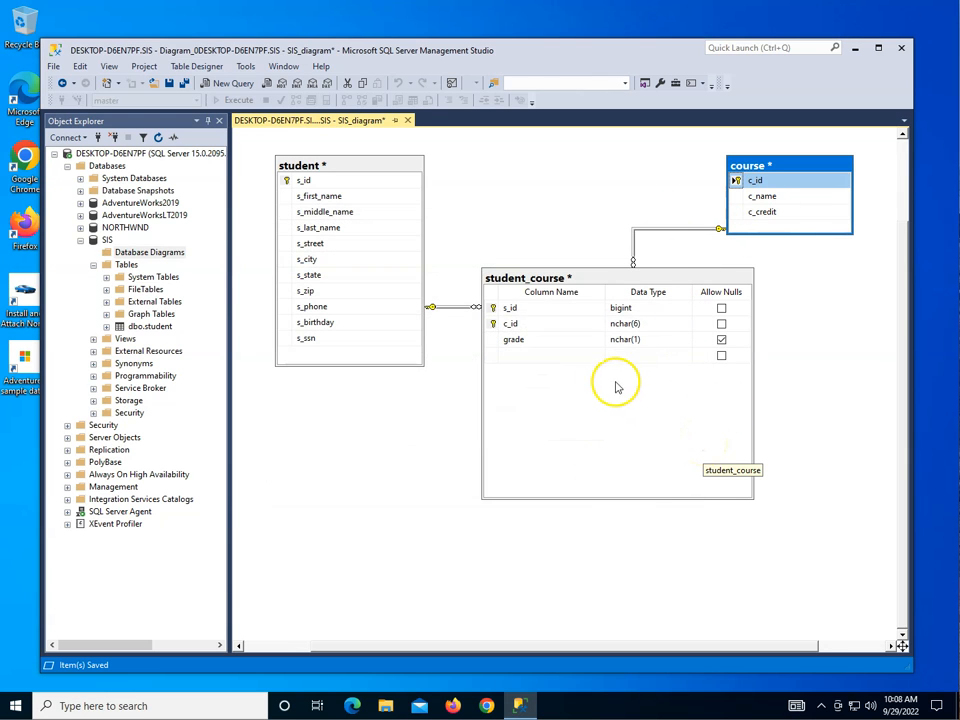
{"action": "left_click", "coordinate": [170, 84]}
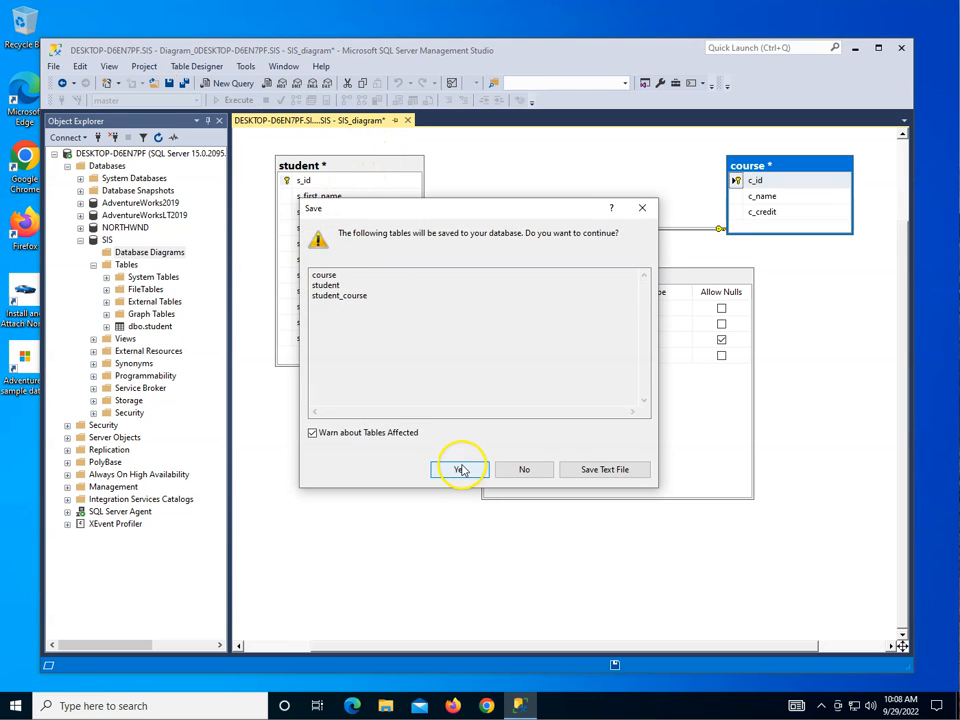
{"action": "left_click", "coordinate": [458, 469]}
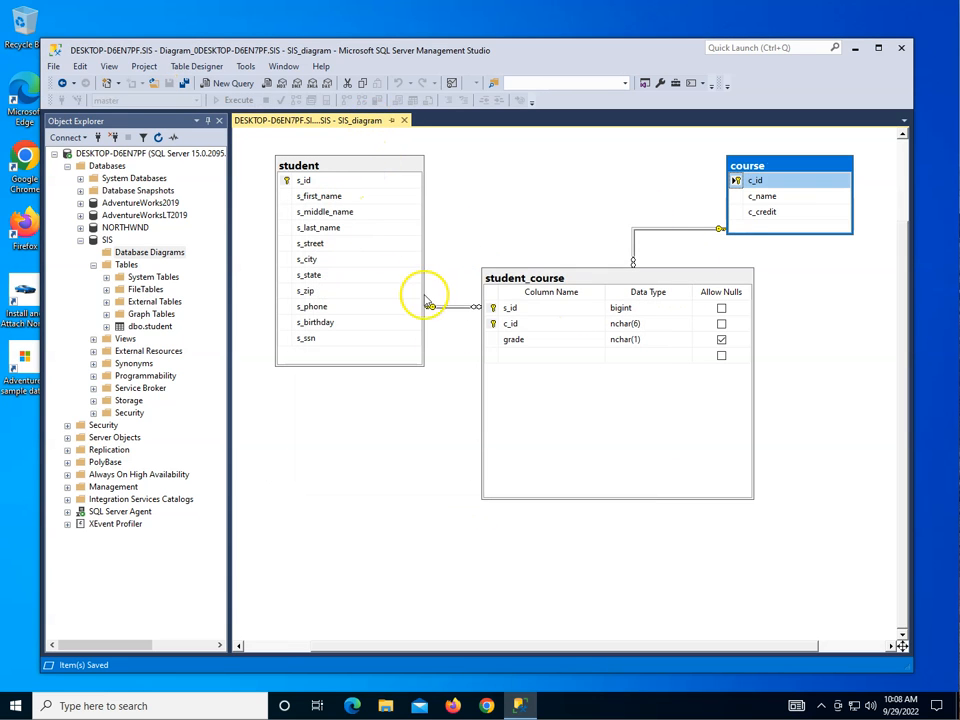